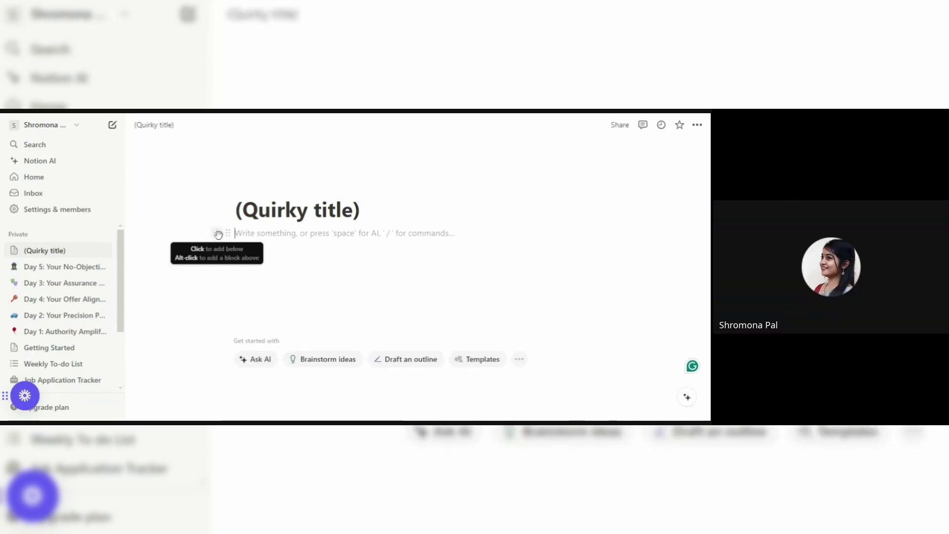
click(217, 233)
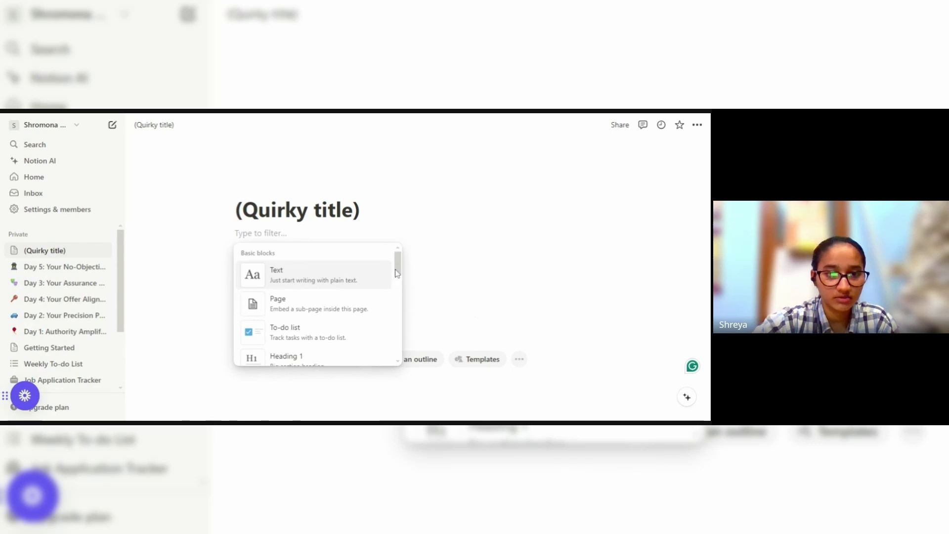
drag(399, 276, 399, 355)
click(307, 271)
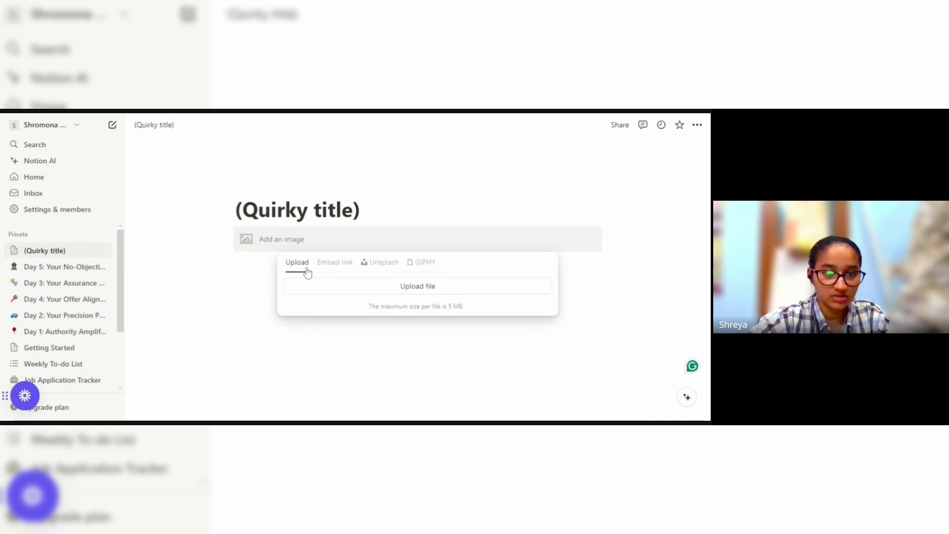
click(421, 293)
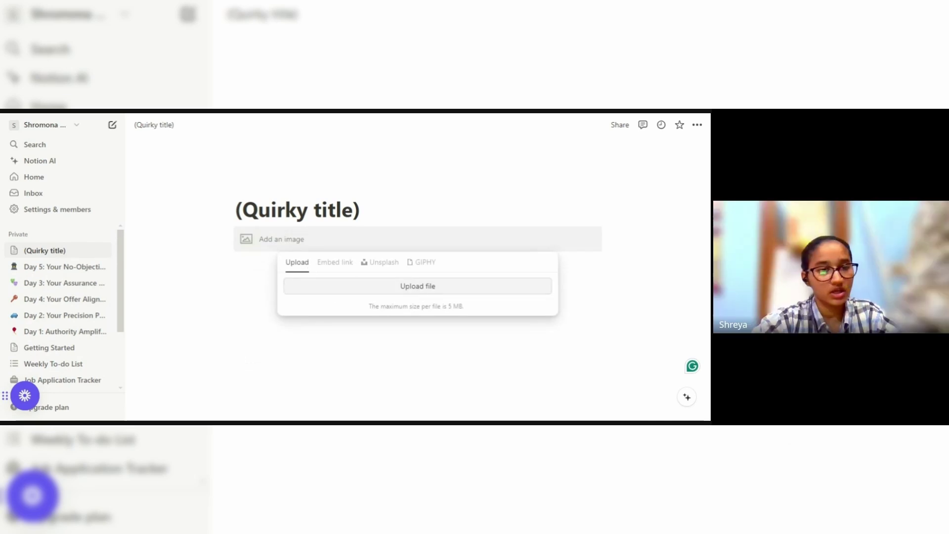
click(265, 241)
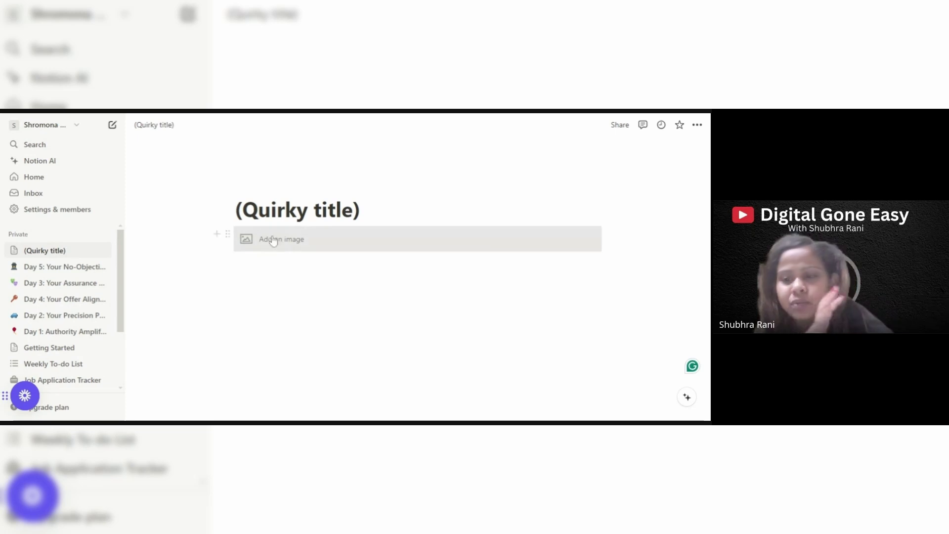
click(288, 246)
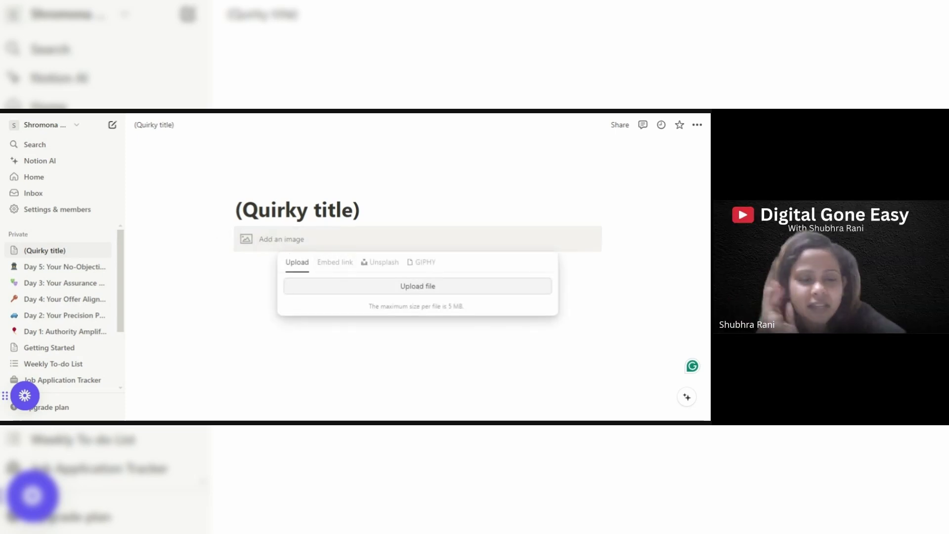
scroll(708, 315, down, 6)
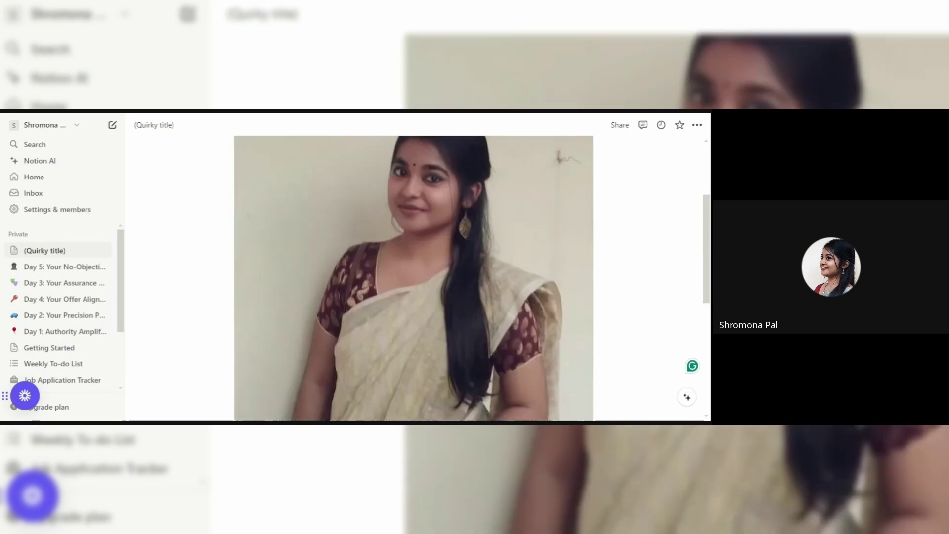
scroll(708, 315, down, 3)
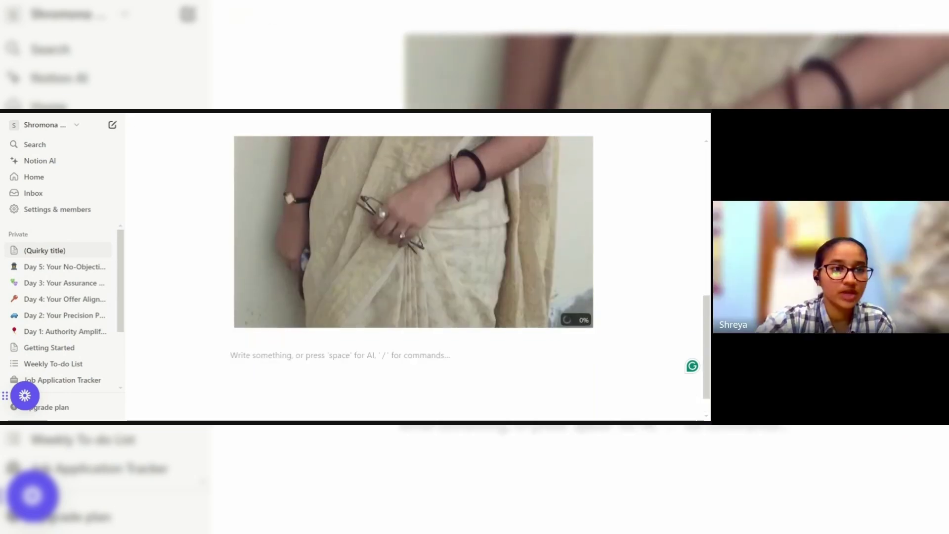
scroll(707, 341, down, 1)
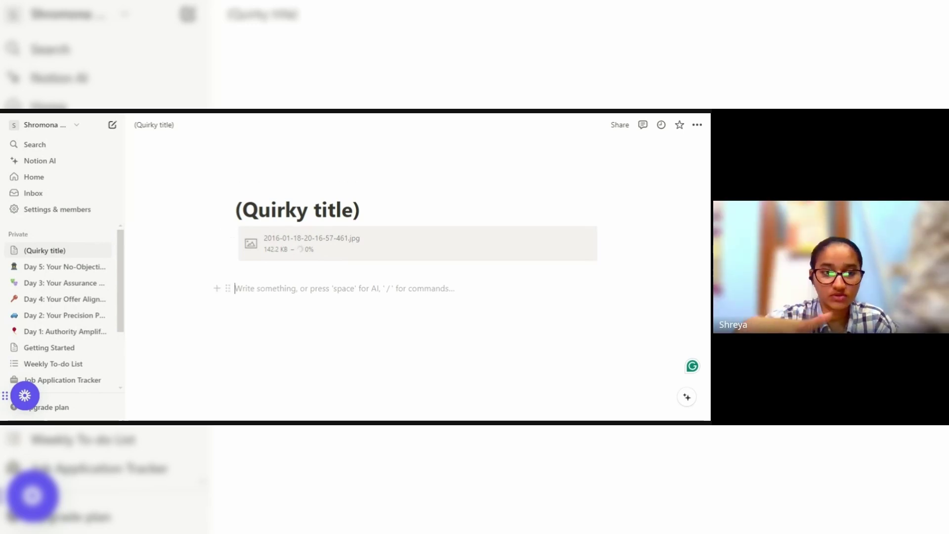
Create a quote block reading 'Add something relevant to my service.'.
text(?)
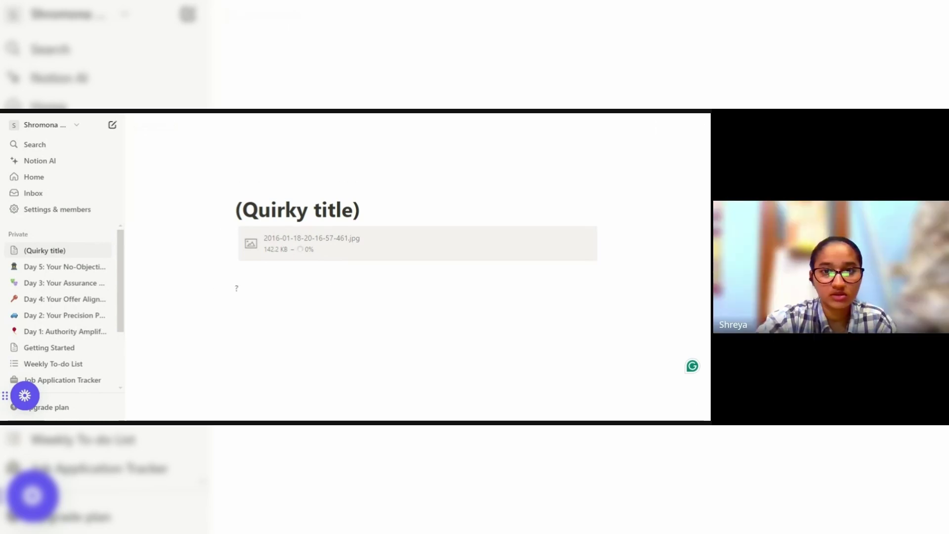
text(quo)
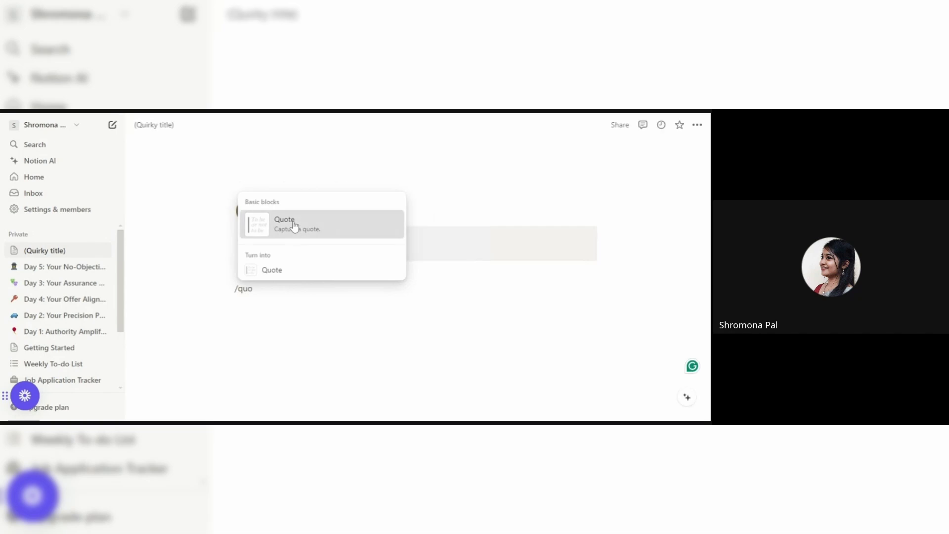
click(294, 225)
text("A)
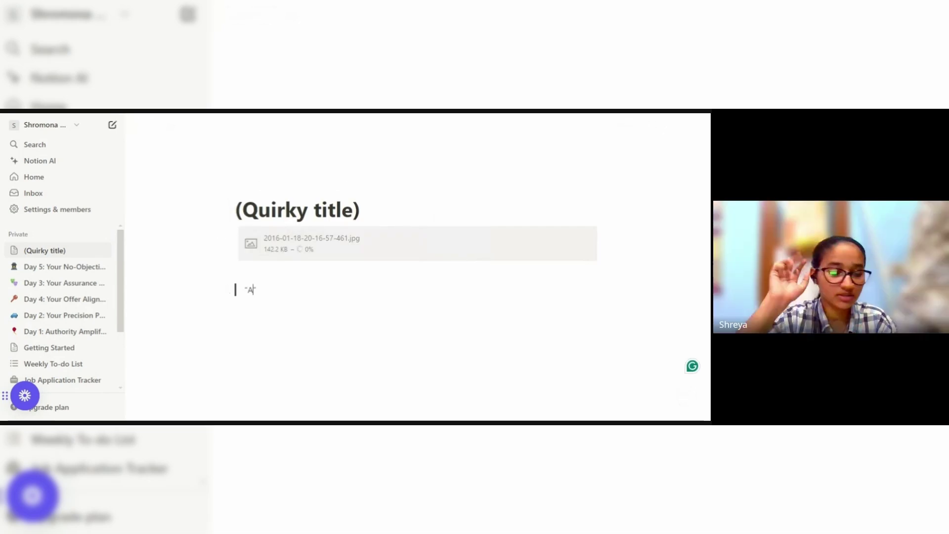
text(dd something )
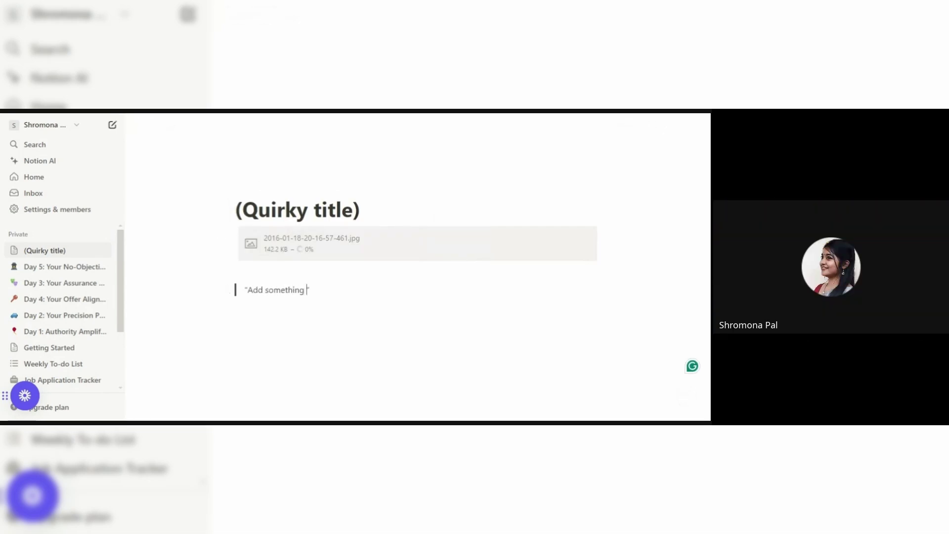
text(rela)
key(BackSpace)
text(evant to my )
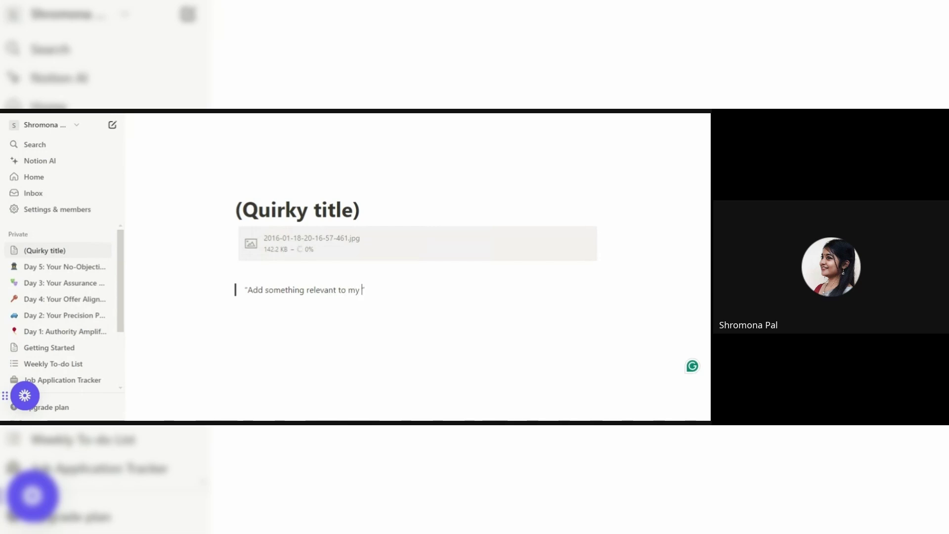
text(serviuc)
key(BackSpace)
key(BackSpace)
text(ce.)
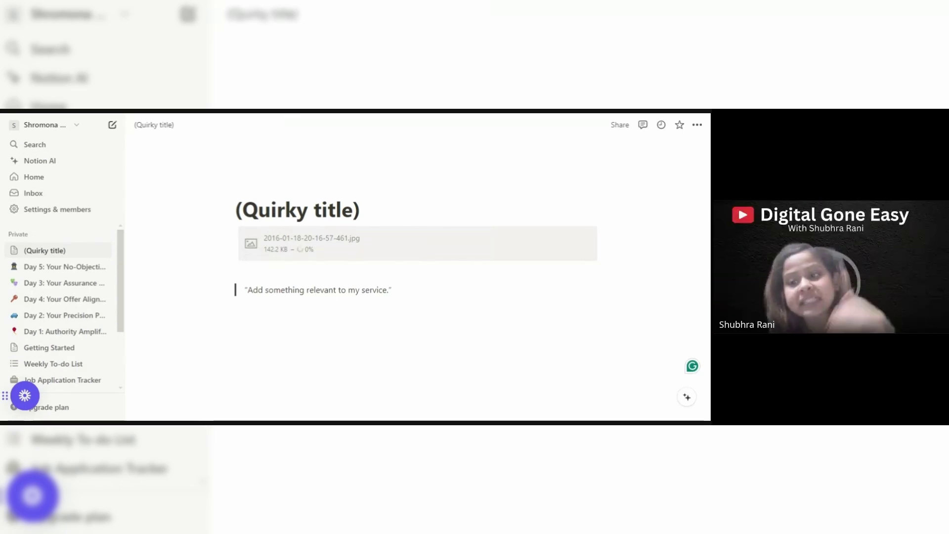
Italicize the quote text and start a new line below it with 'Hey Th'.
drag(390, 289, 247, 290)
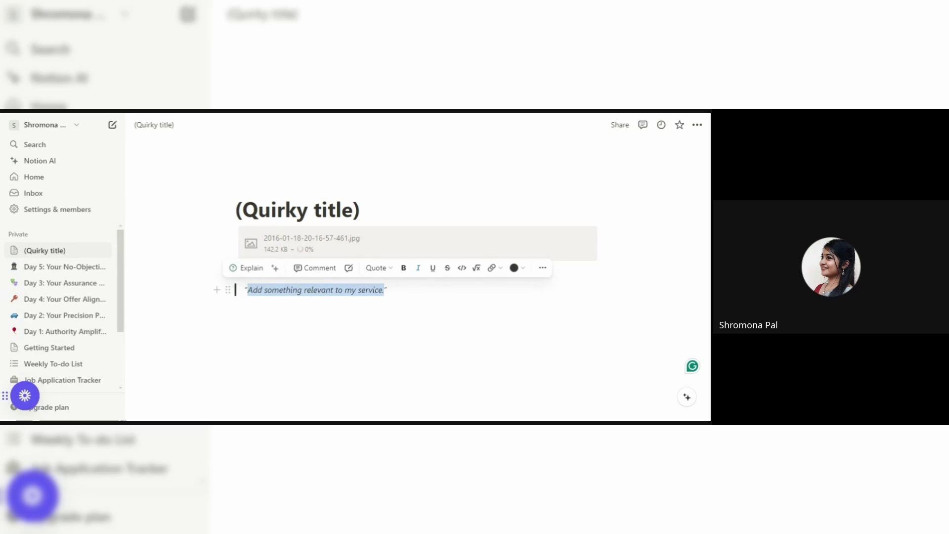
key(ctrl+i)
key(Right)
key(Return)
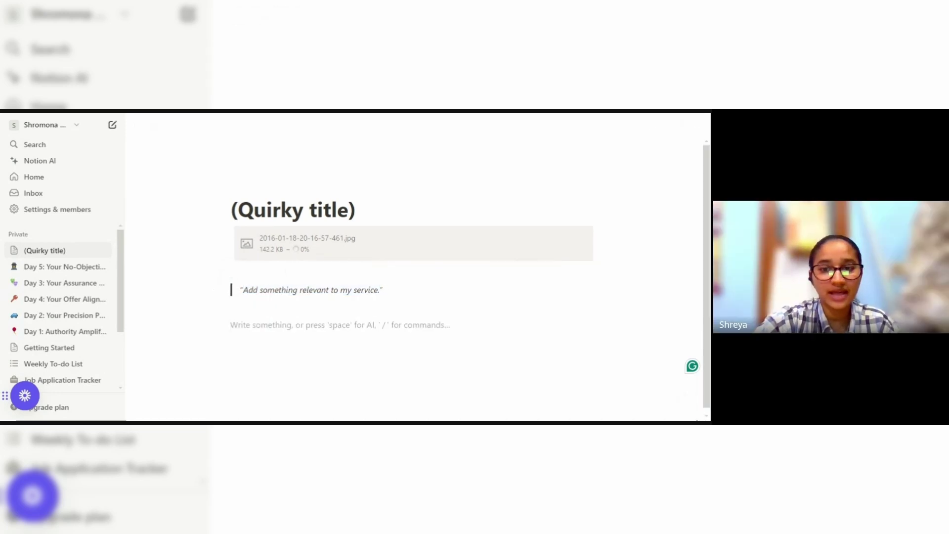
text(Hey Th)
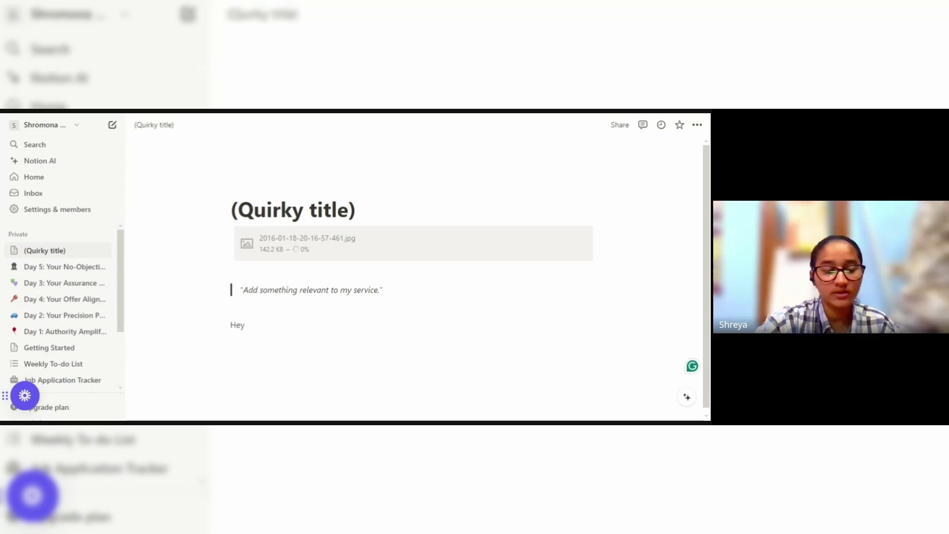
Paste the bio paragraphs, replacing the Hey line, then paste the service list below them.
key(ctrl+v)
key(BackSpace)
key(BackSpace)
key(BackSpace)
key(BackSpace)
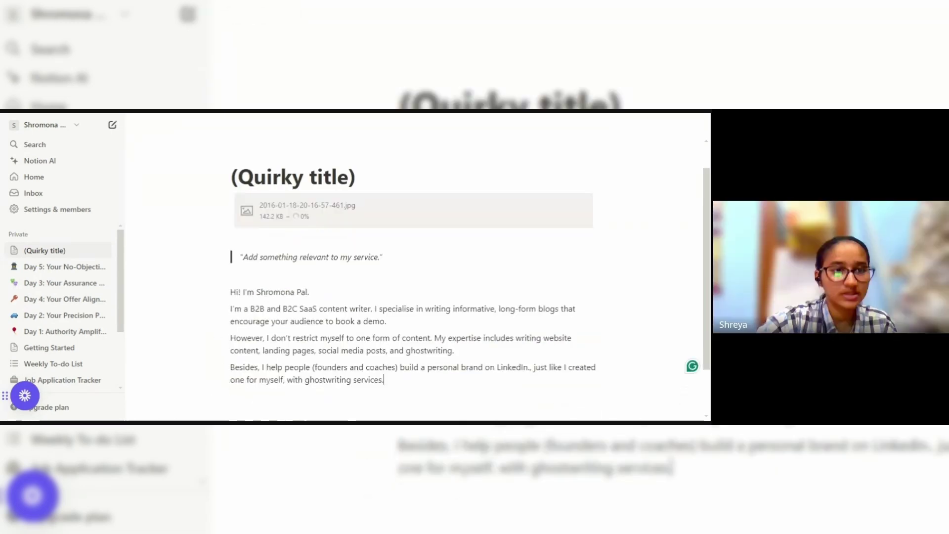
click(231, 379)
key(Return)
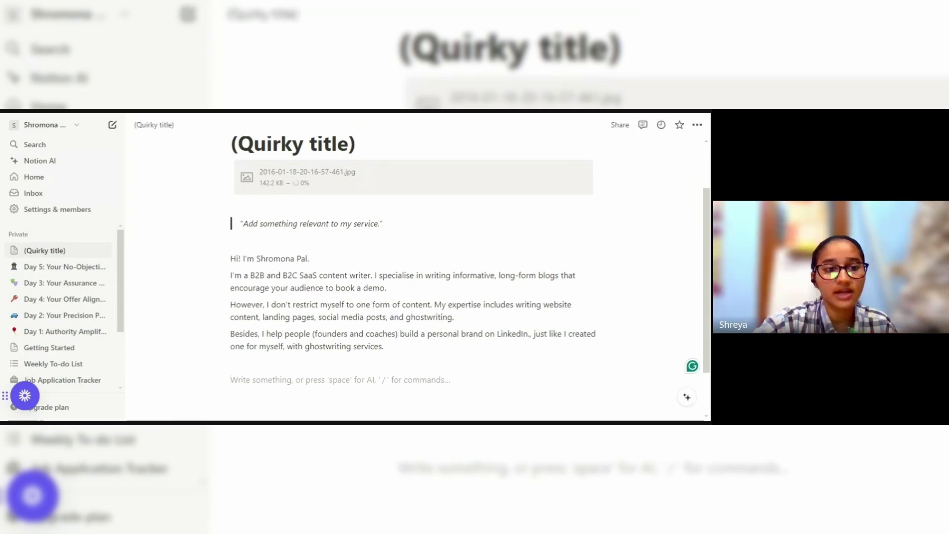
key(ctrl+v)
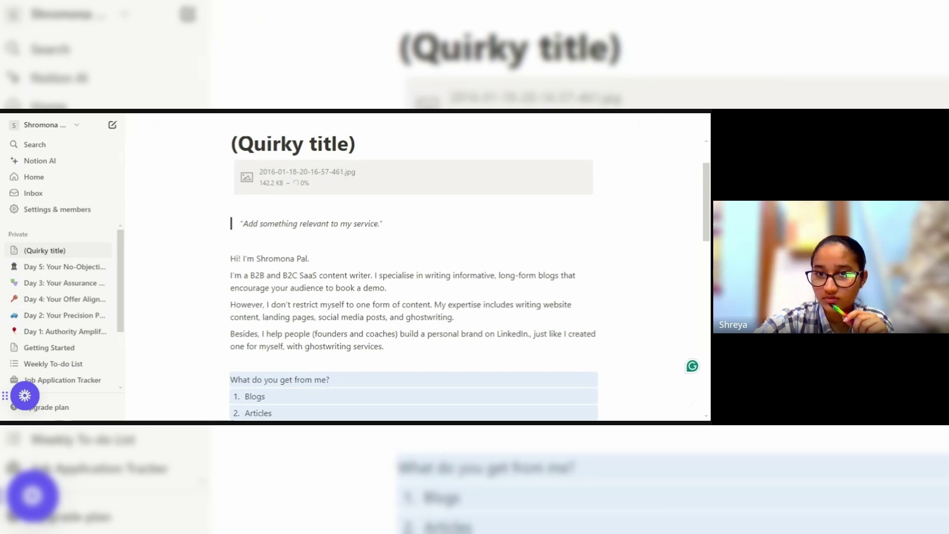
scroll(702, 254, down, 5)
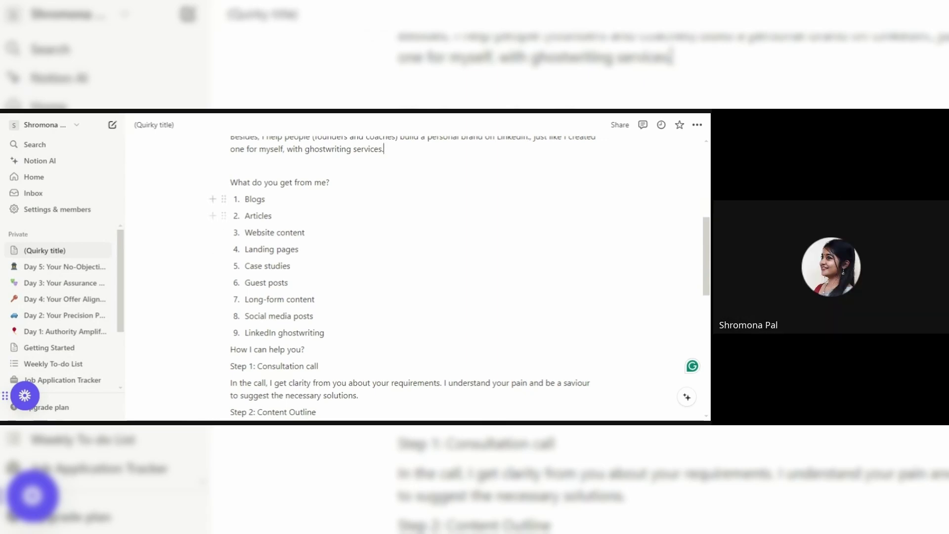
Add an empty paragraph above the Blogs item and type /gal there.
click(265, 199)
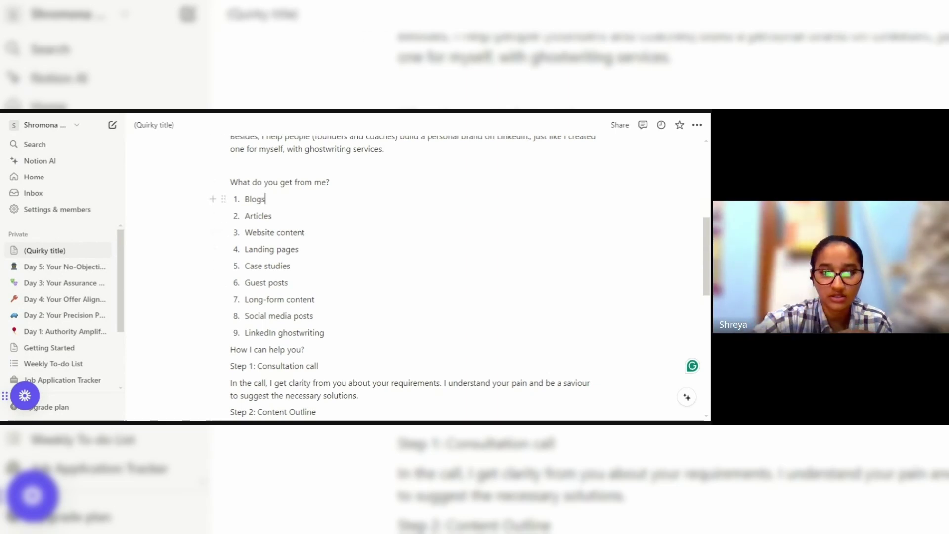
key(Return)
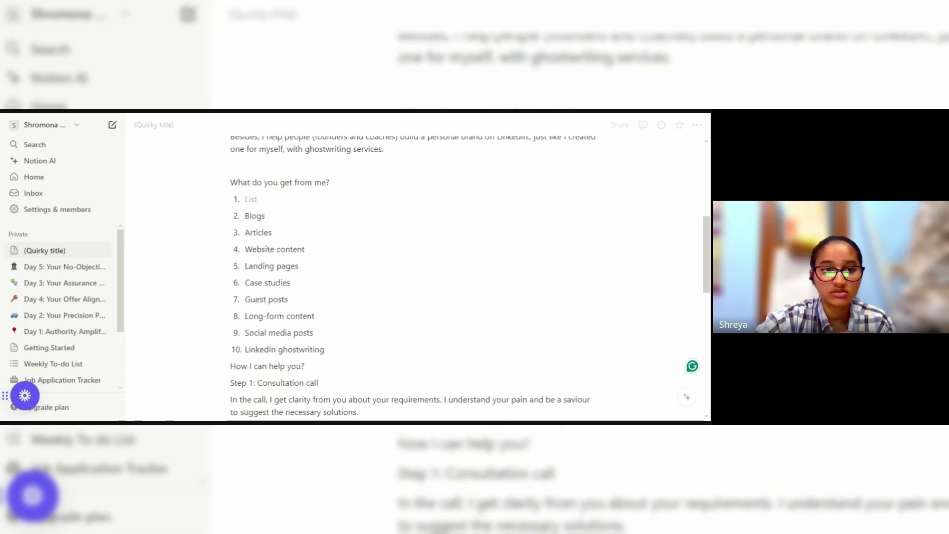
key(Return)
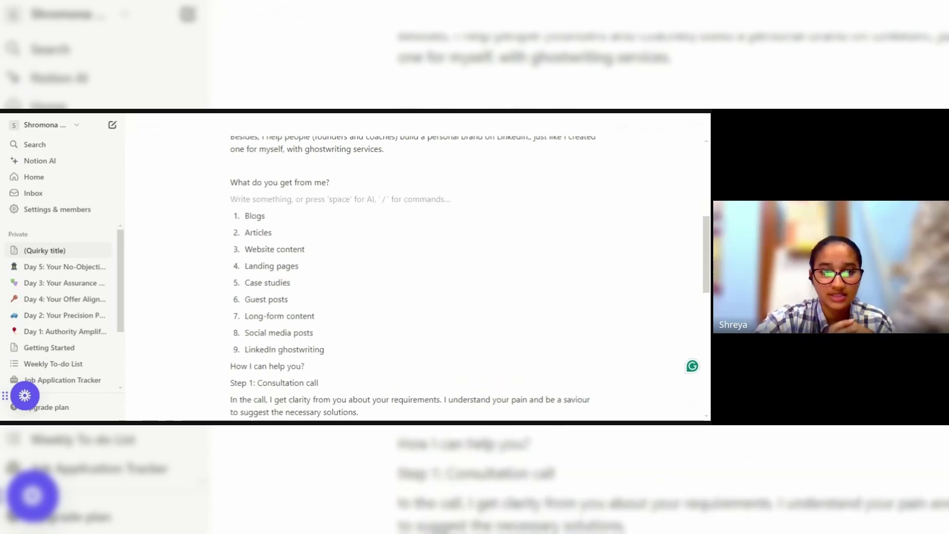
text(/gal)
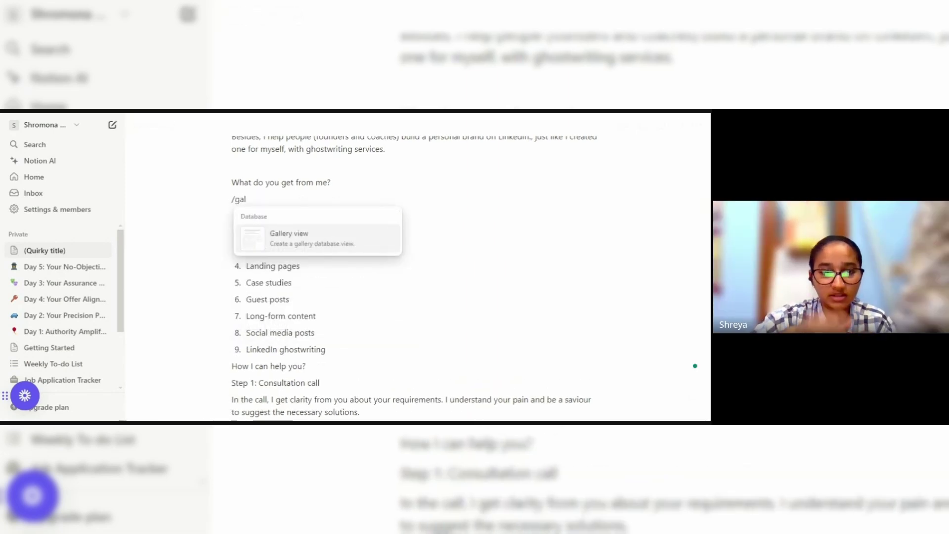
Insert a gallery view and create a new database for it named Blogs.
click(279, 238)
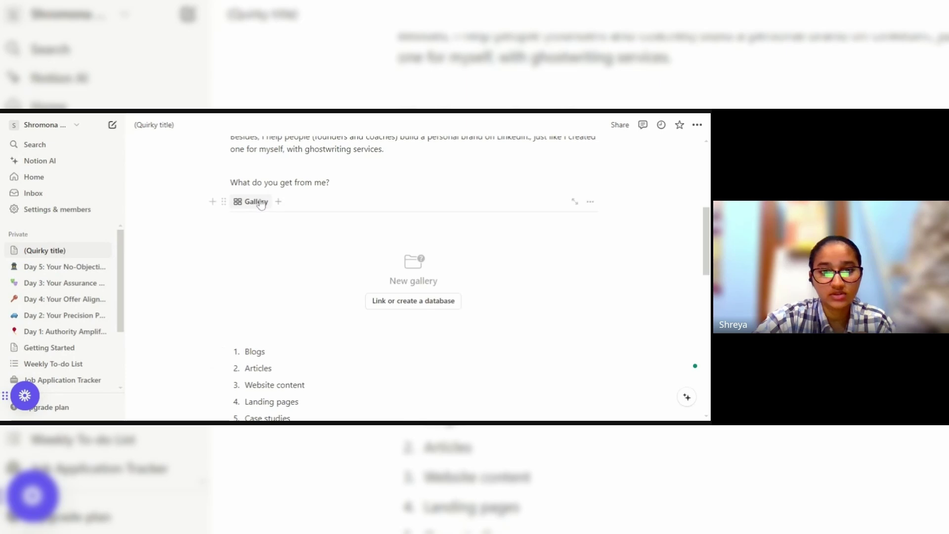
click(262, 202)
click(414, 300)
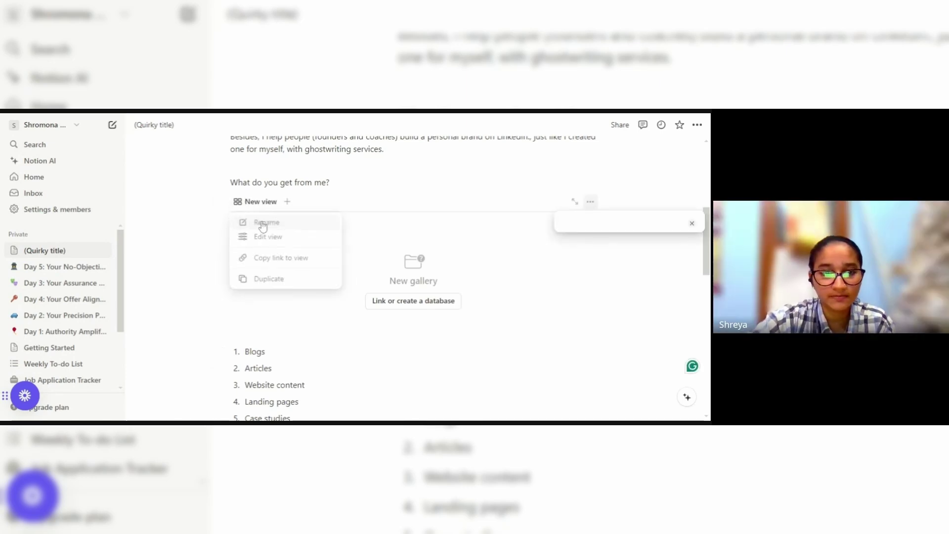
text(Blogs)
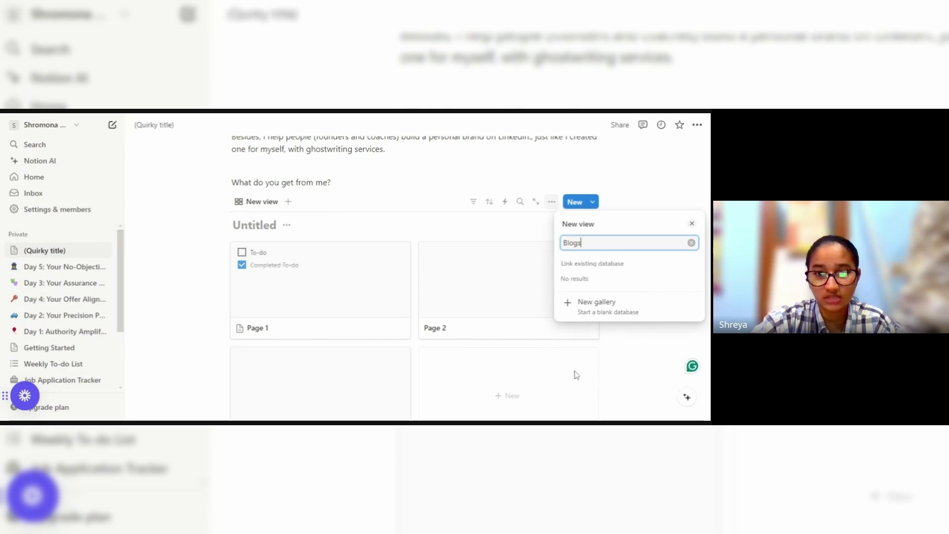
key(Return)
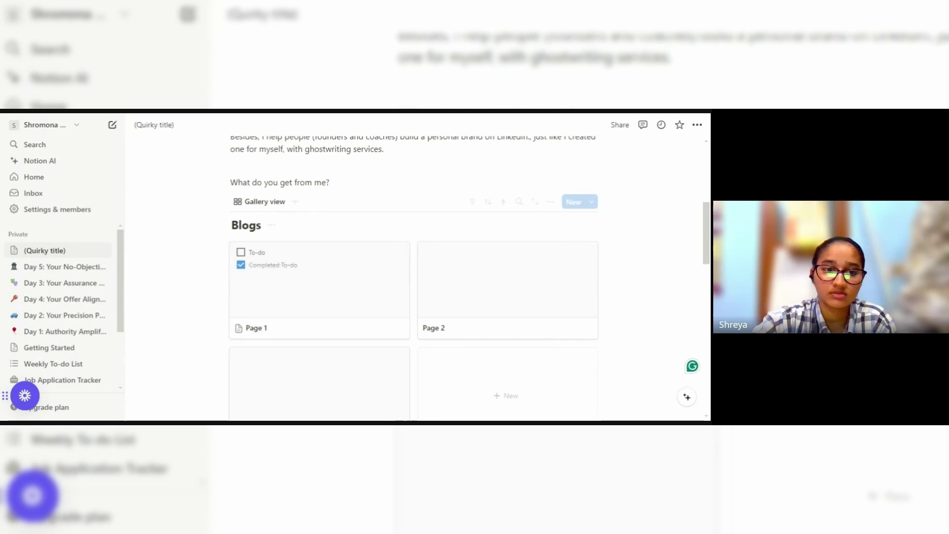
drag(707, 223, 707, 248)
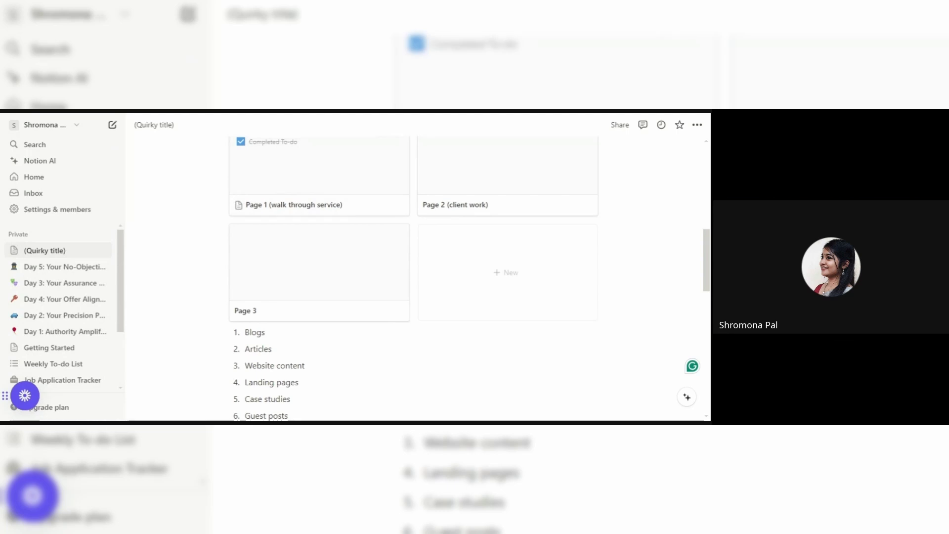
Change the Page 1 card's bracketed text to '(elaborate steps I follow to provide this service)'.
click(313, 206)
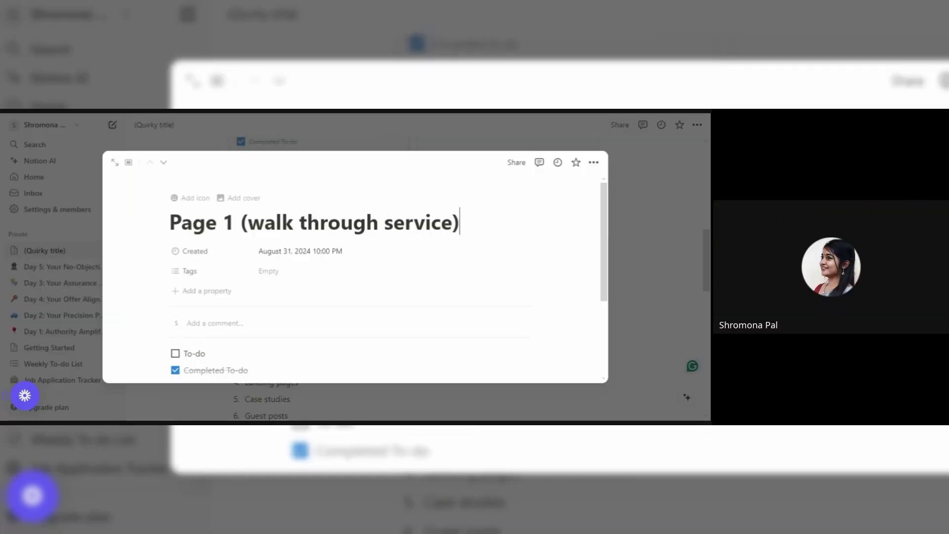
drag(460, 222, 247, 223)
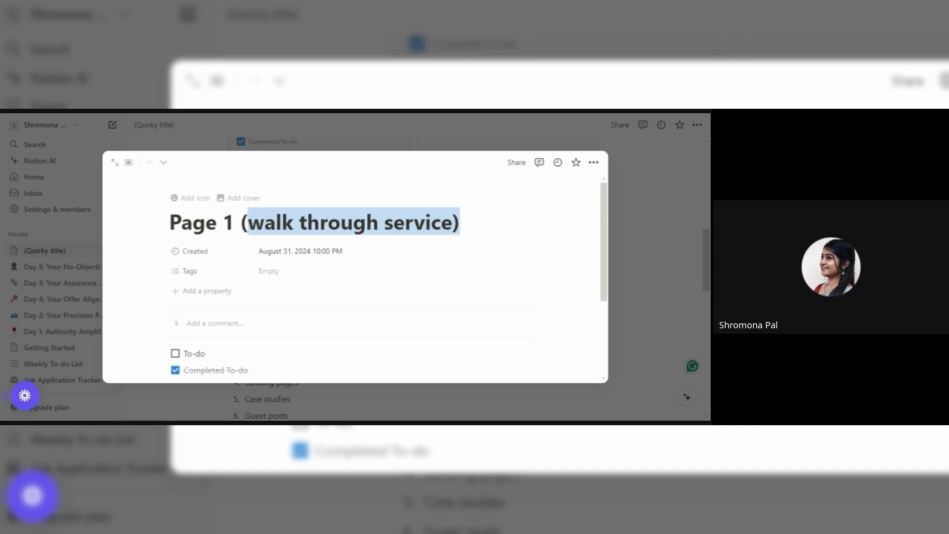
text(eve)
key(BackSpace)
key(BackSpace)
key(BackSpace)
text(elabora)
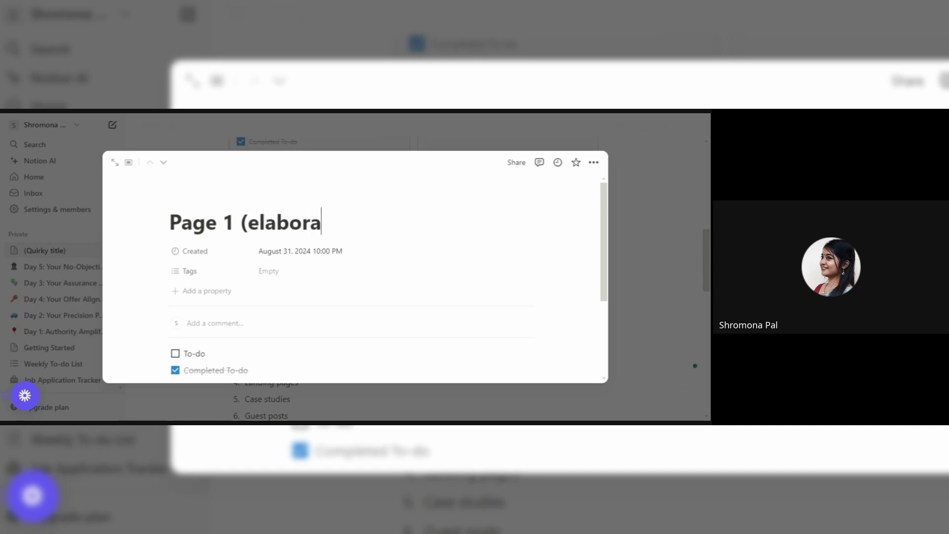
text(te every st)
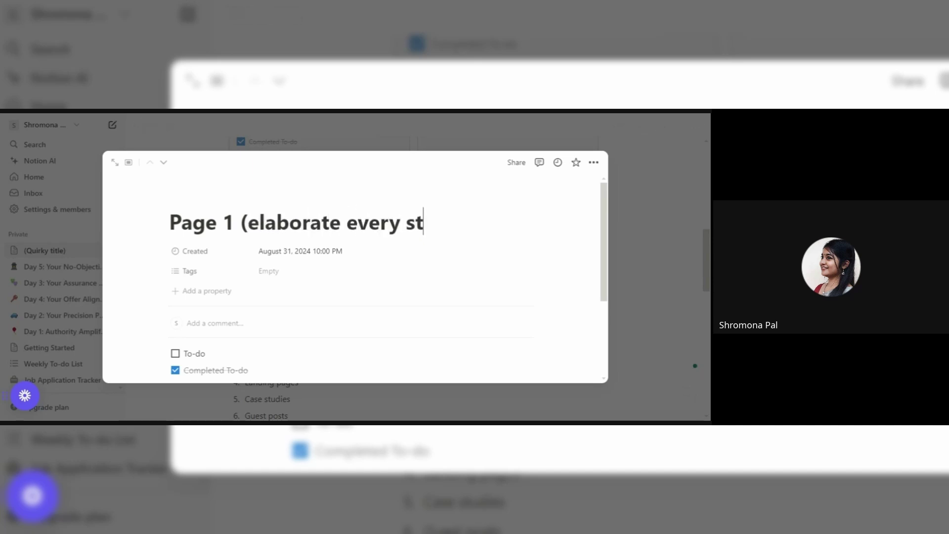
text(ep in each )
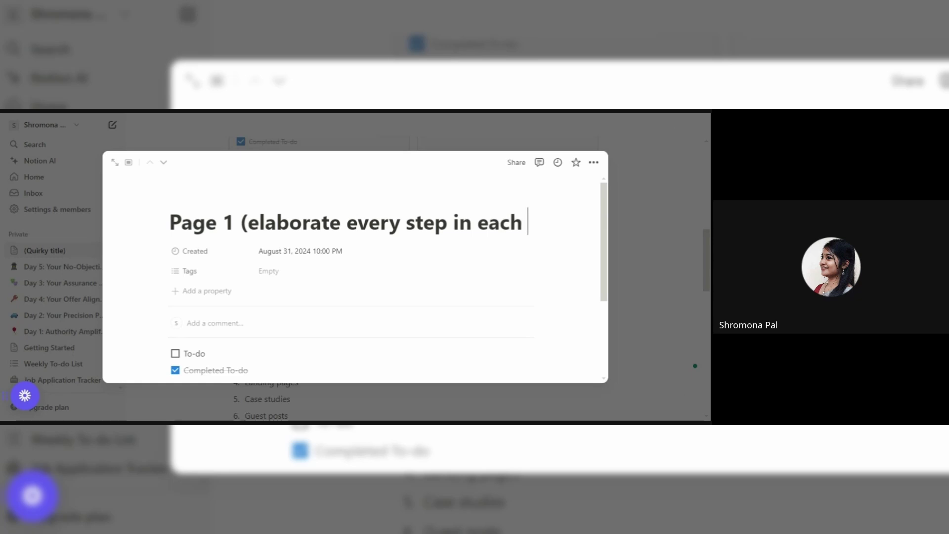
text(page))
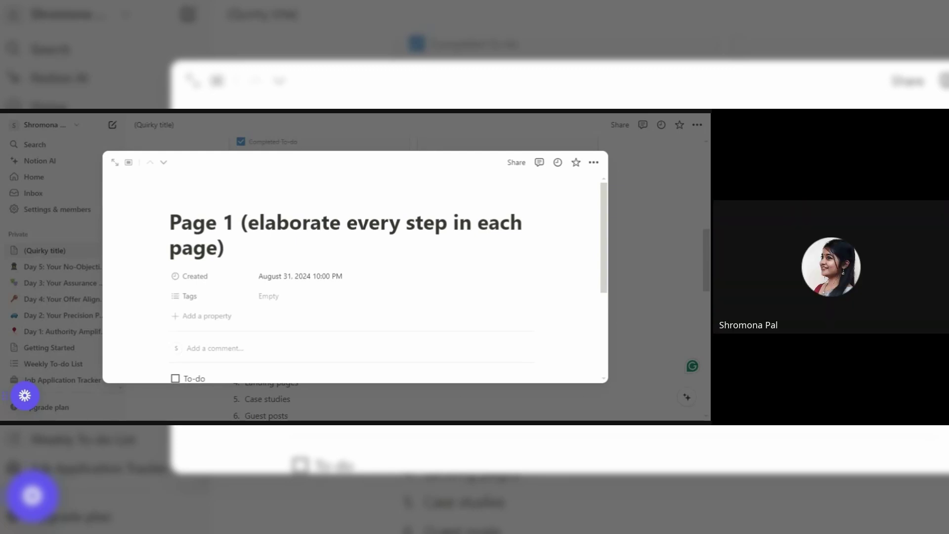
double_click(374, 223)
key(BackSpace)
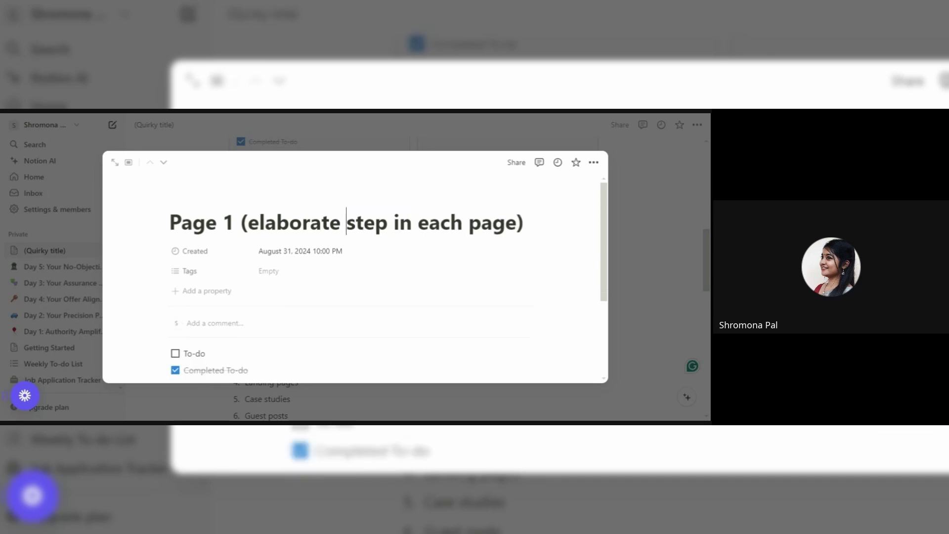
text(s to)
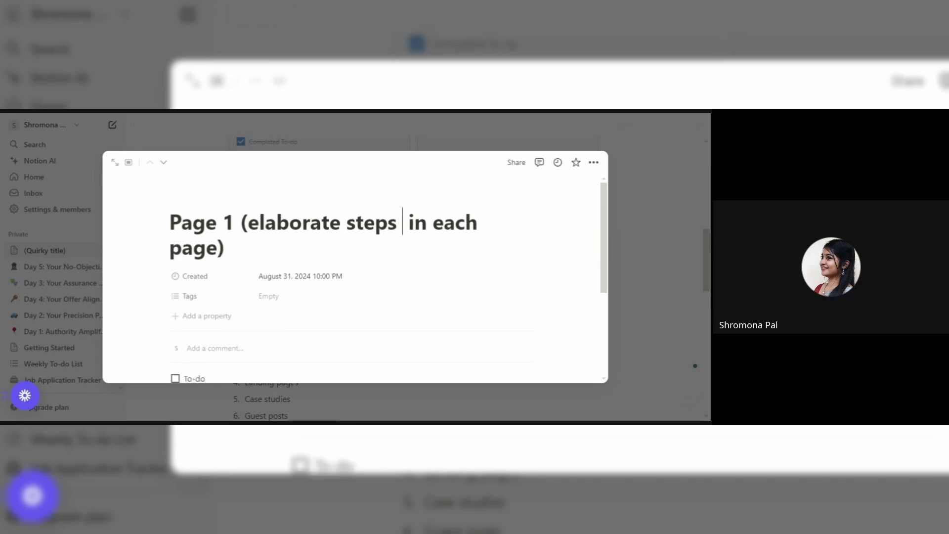
key(BackSpace)
key(BackSpace)
text(I follow)
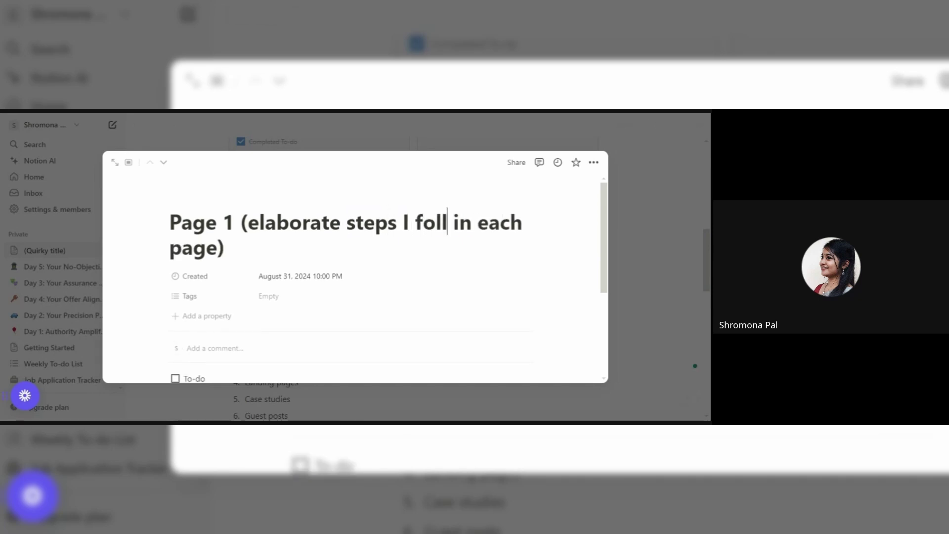
text( to in each p)
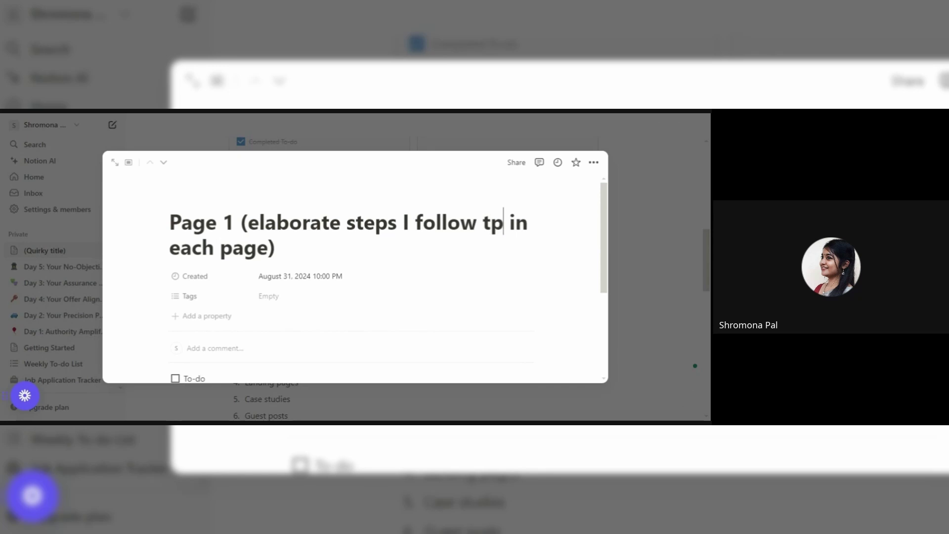
key(BackSpace)
text(o provide th)
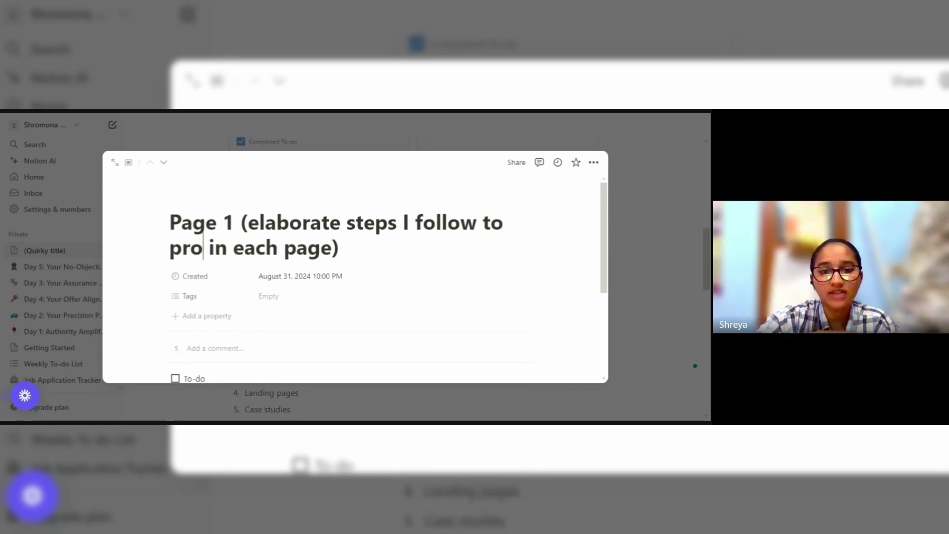
text(is service)
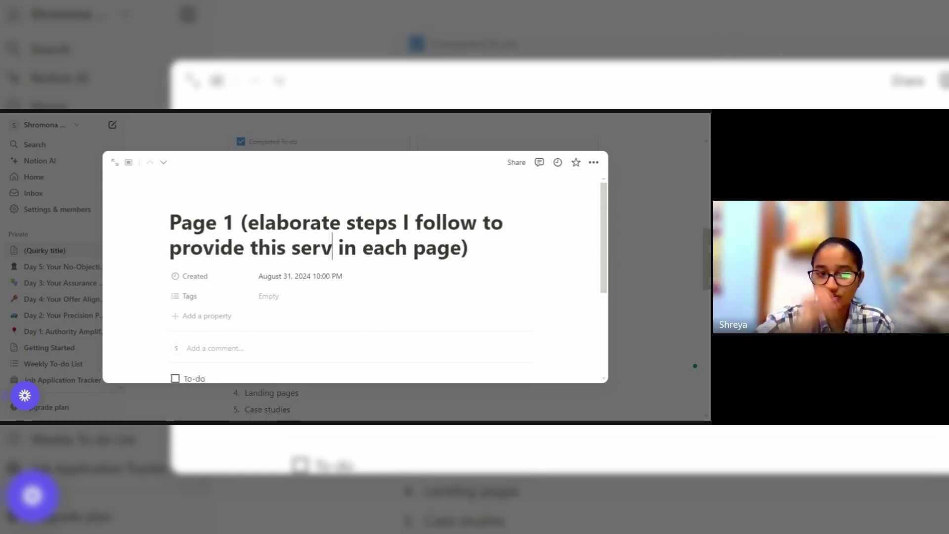
text())
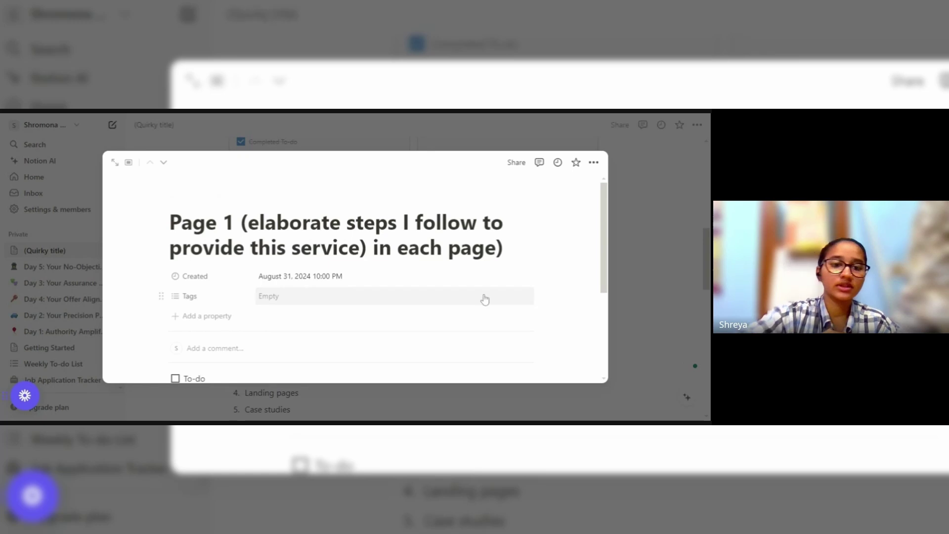
Replace the title's ending with 'From 2nd page, show client work.' and close the peek.
drag(503, 247, 373, 247)
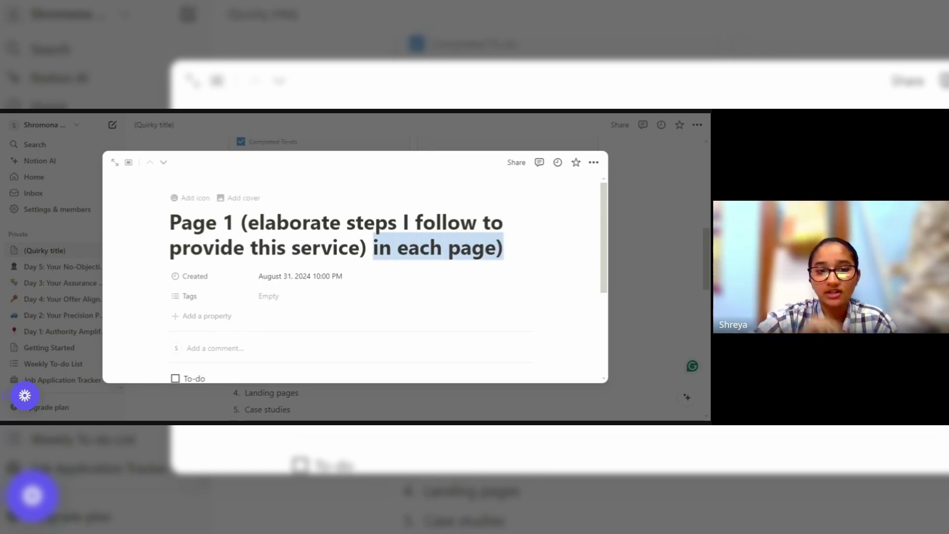
key(BackSpace)
text(From )
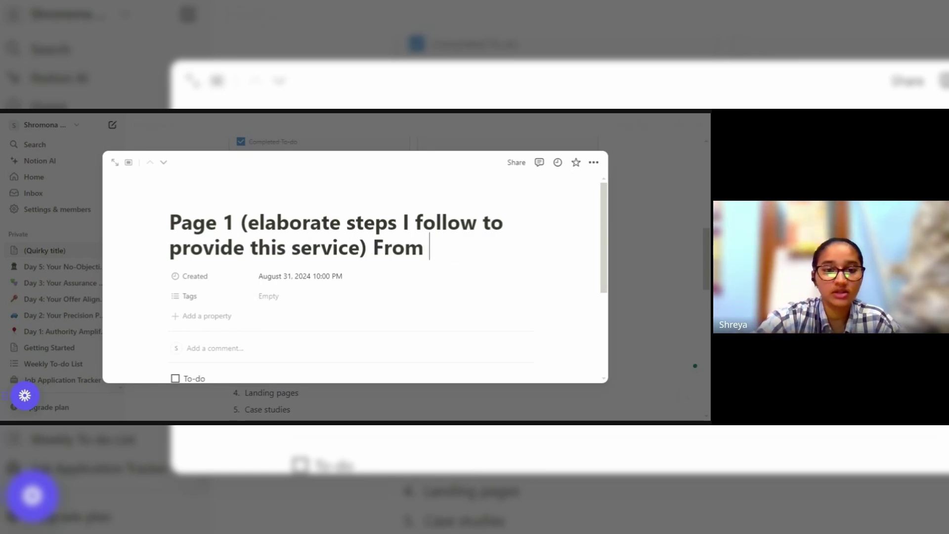
text(2nd page)
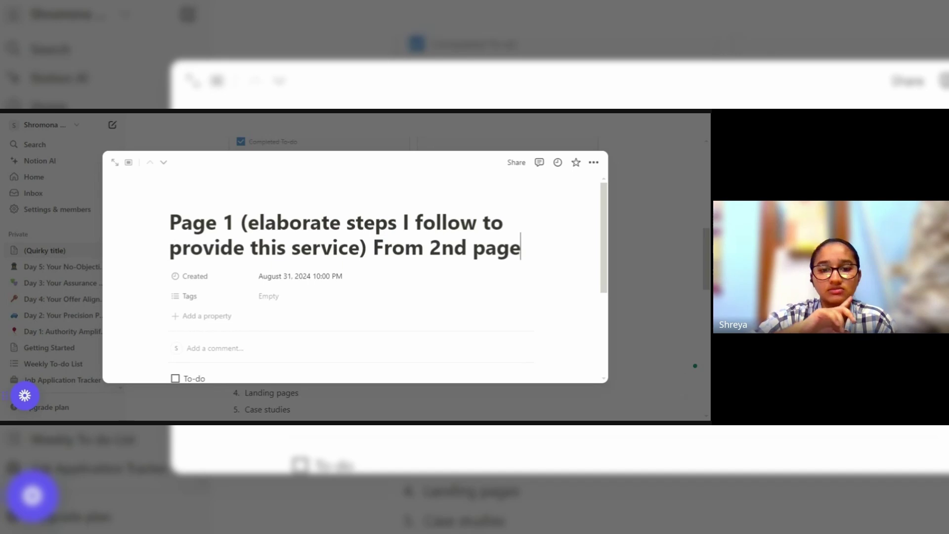
text(, cli)
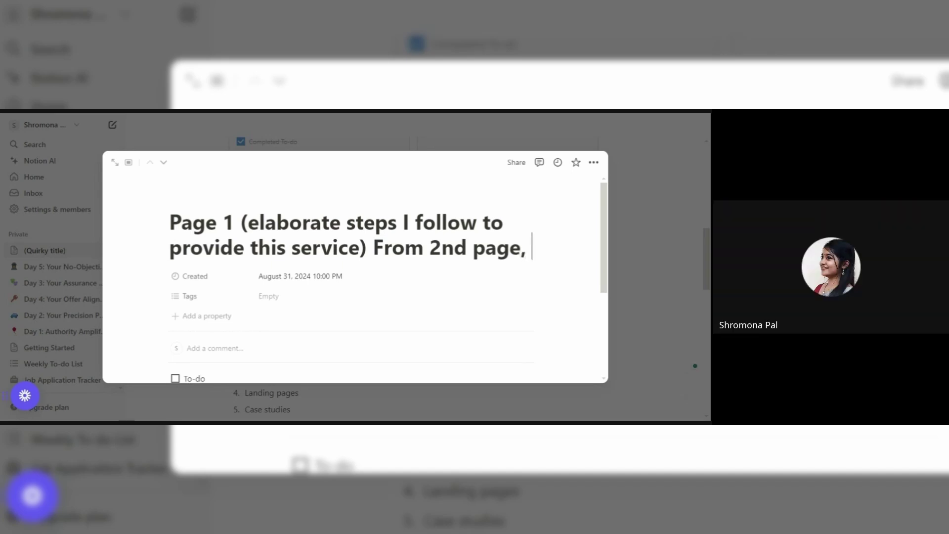
key(BackSpace)
key(BackSpace)
key(BackSpace)
text(show)
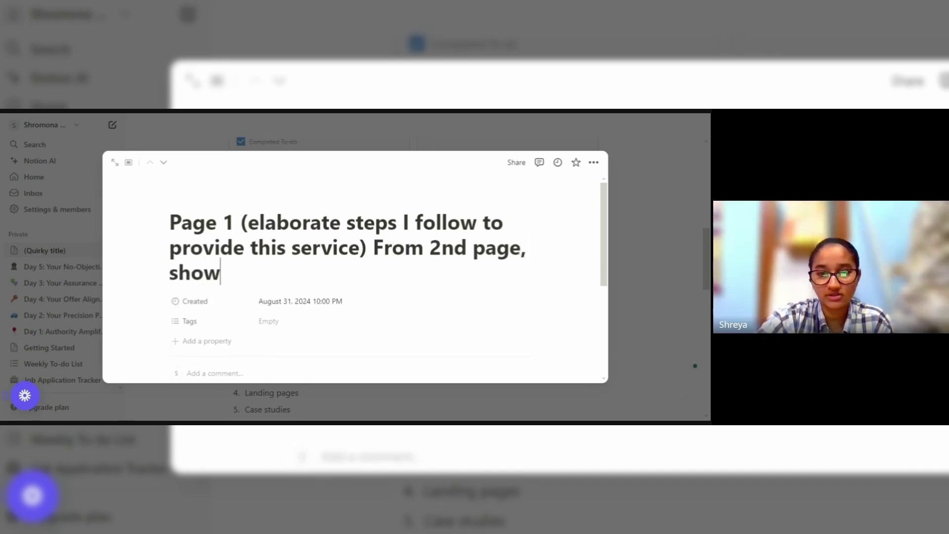
text( client worm)
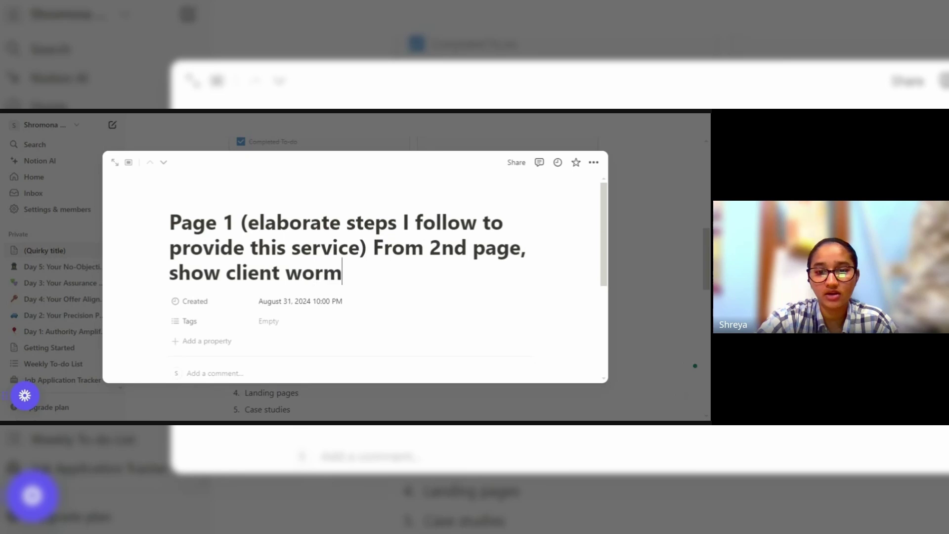
key(BackSpace)
text(k.)
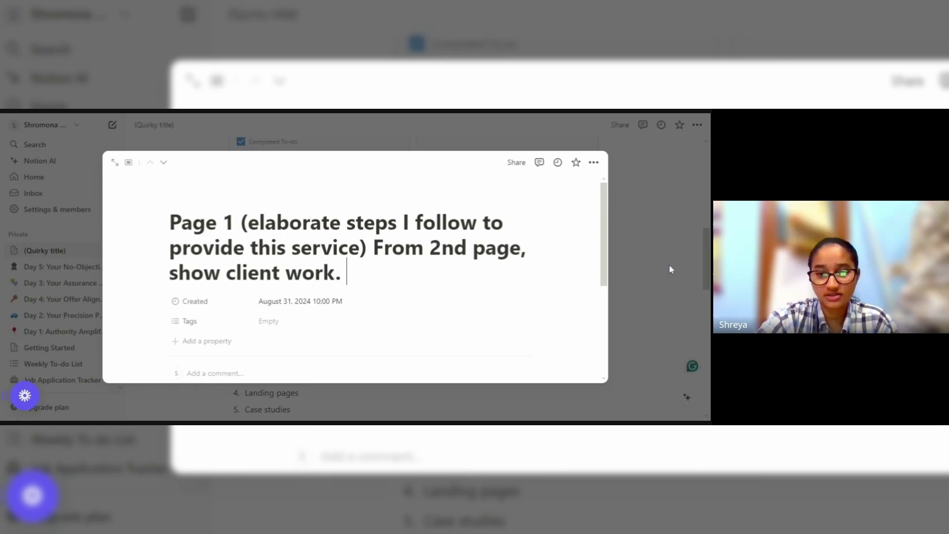
click(669, 264)
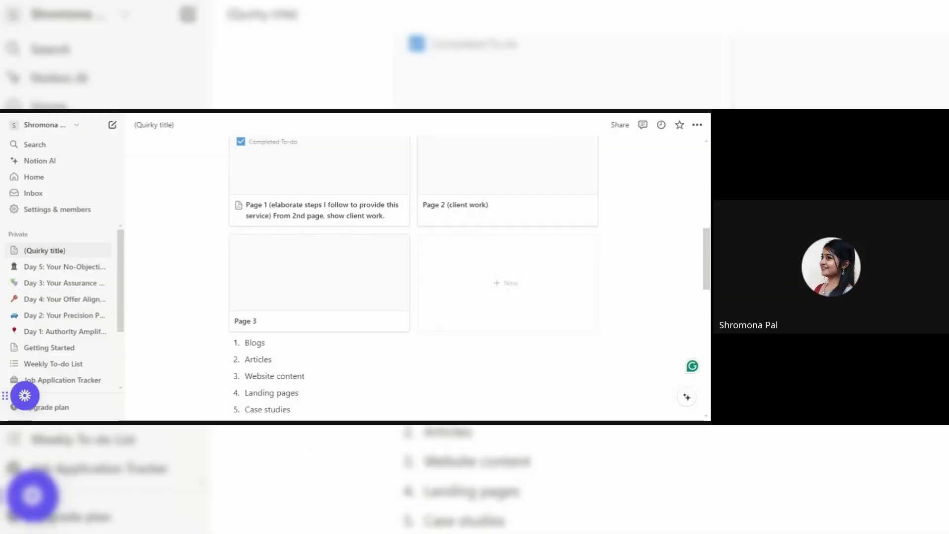
scroll(707, 279, up, 2)
scroll(708, 279, down, 4)
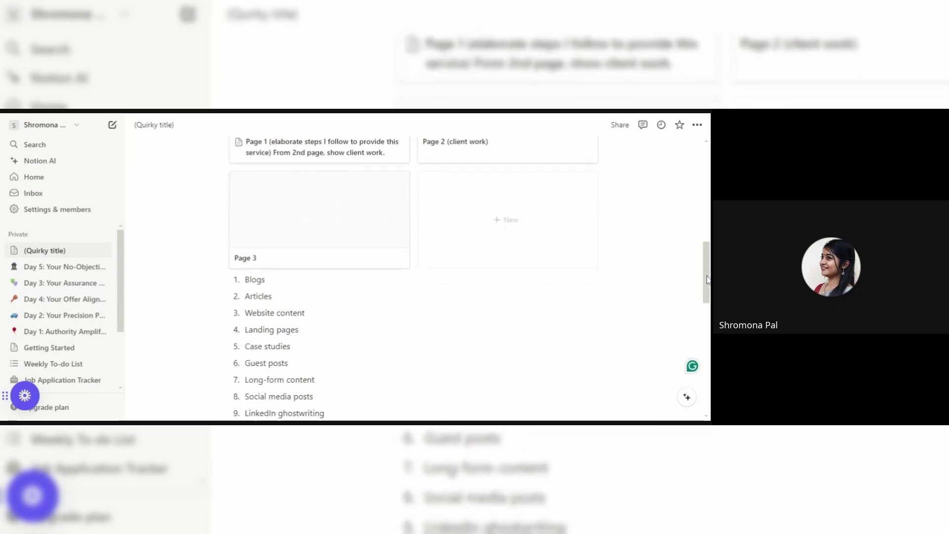
scroll(707, 279, down, 1)
scroll(707, 279, up, 1)
scroll(707, 279, down, 3)
scroll(708, 280, up, 8)
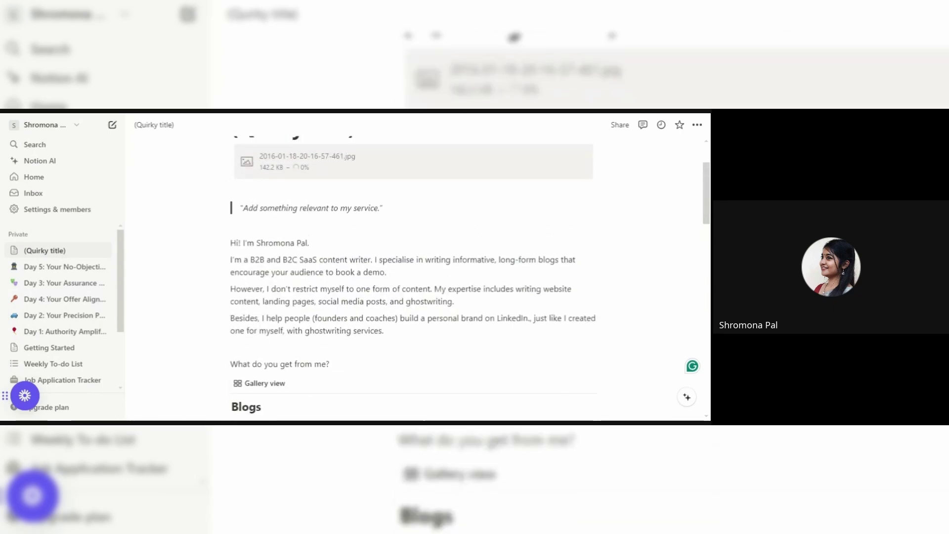
scroll(707, 262, down, 5)
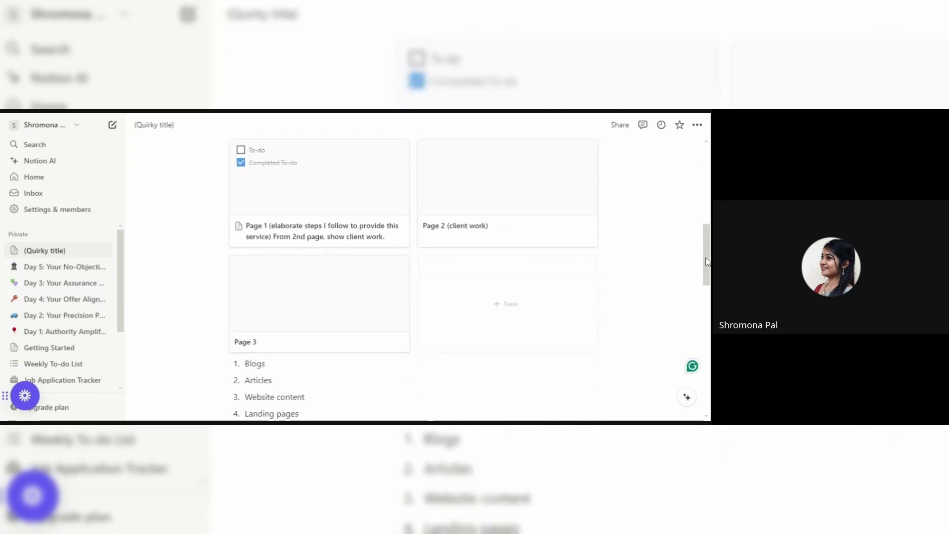
drag(708, 262, 707, 321)
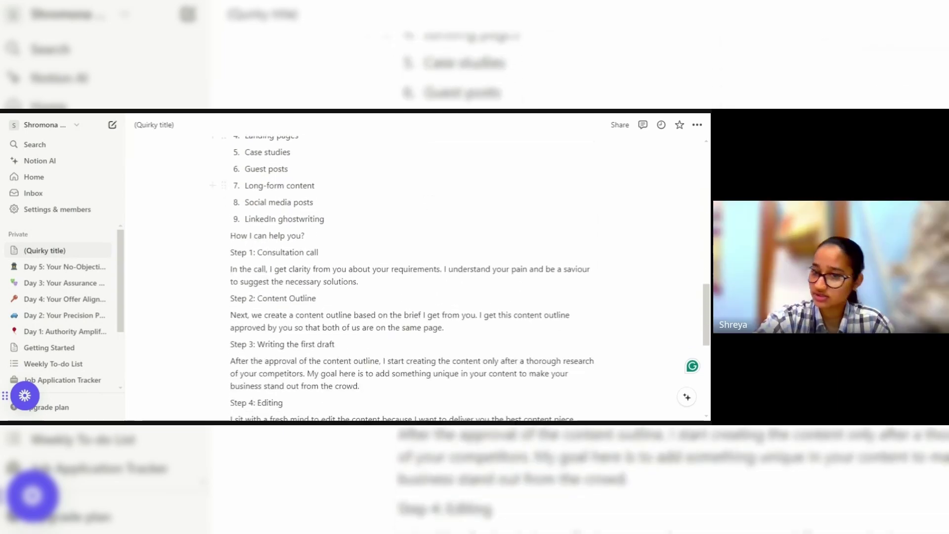
drag(706, 299, 708, 318)
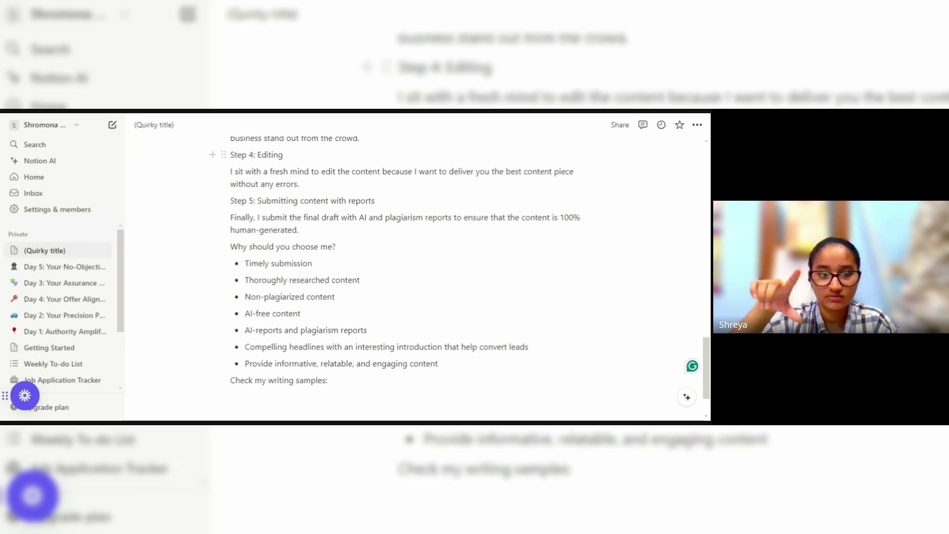
Turn 'Why should you choose me?' into a heading, removing the old plain line.
alt+click(213, 246)
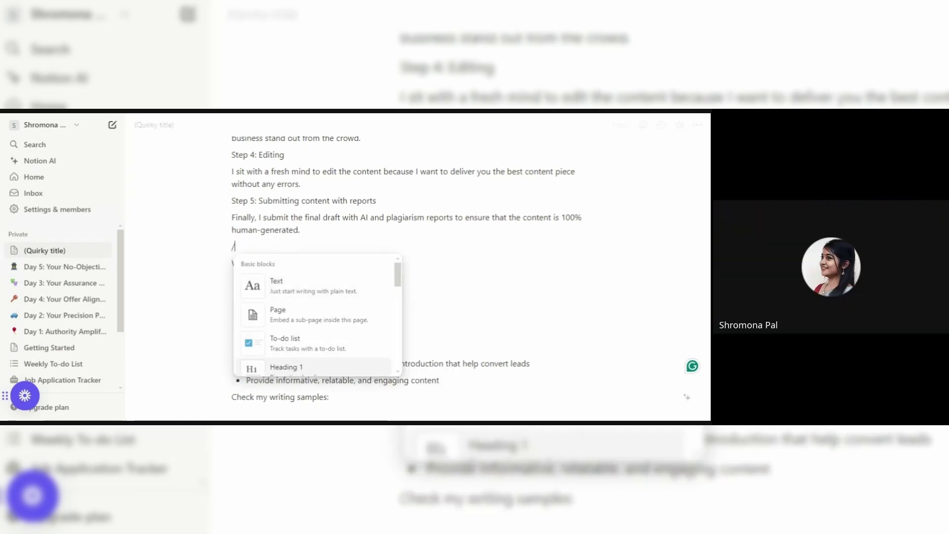
click(284, 366)
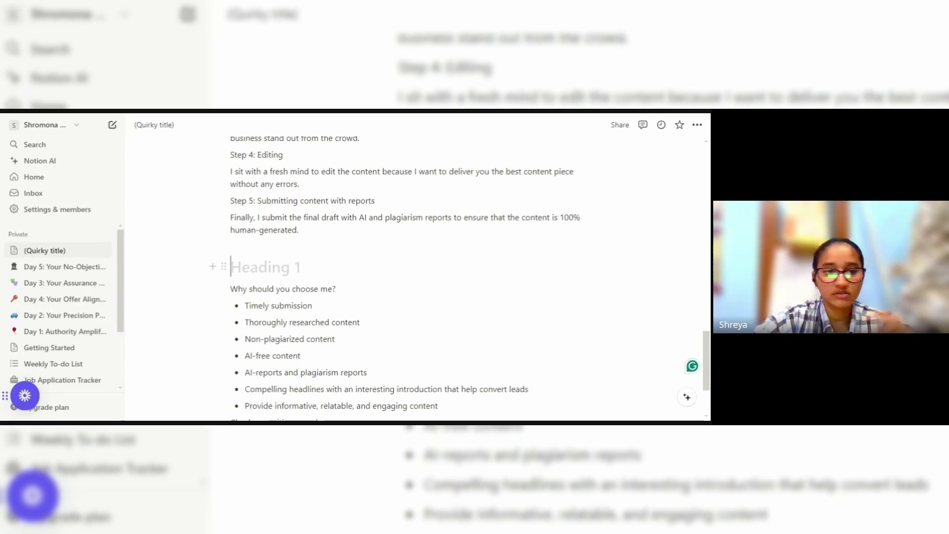
drag(336, 288, 238, 289)
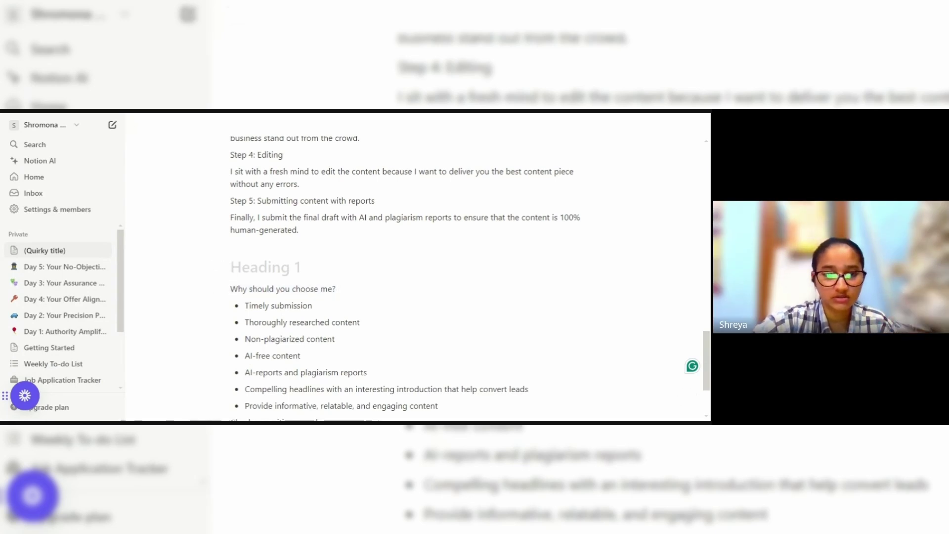
text(Why should you choose me?)
key(BackSpace)
key(BackSpace)
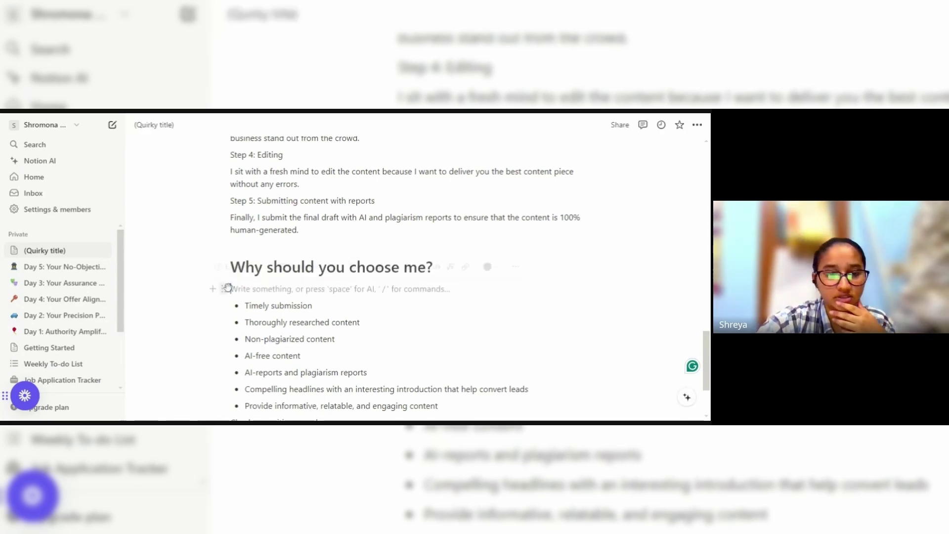
key(BackSpace)
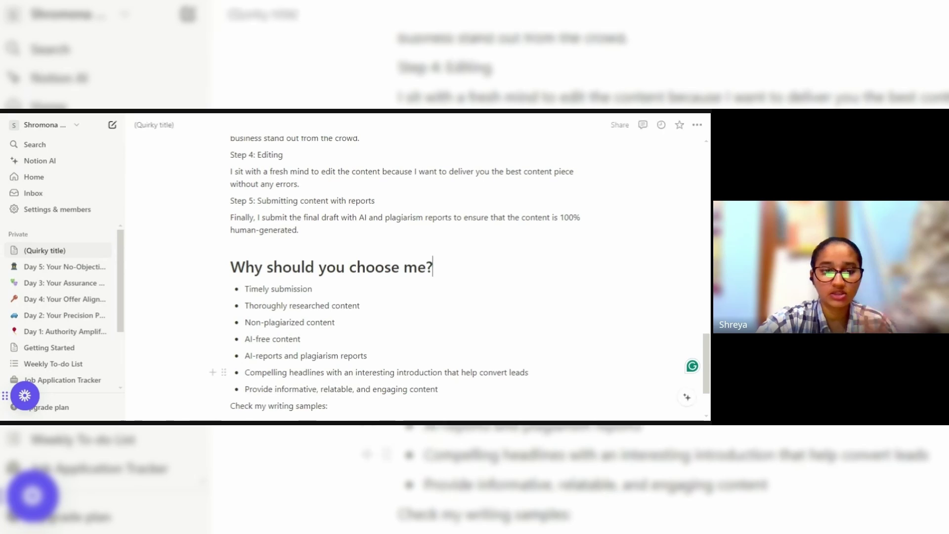
scroll(706, 364, down, 2)
scroll(706, 365, down, 1)
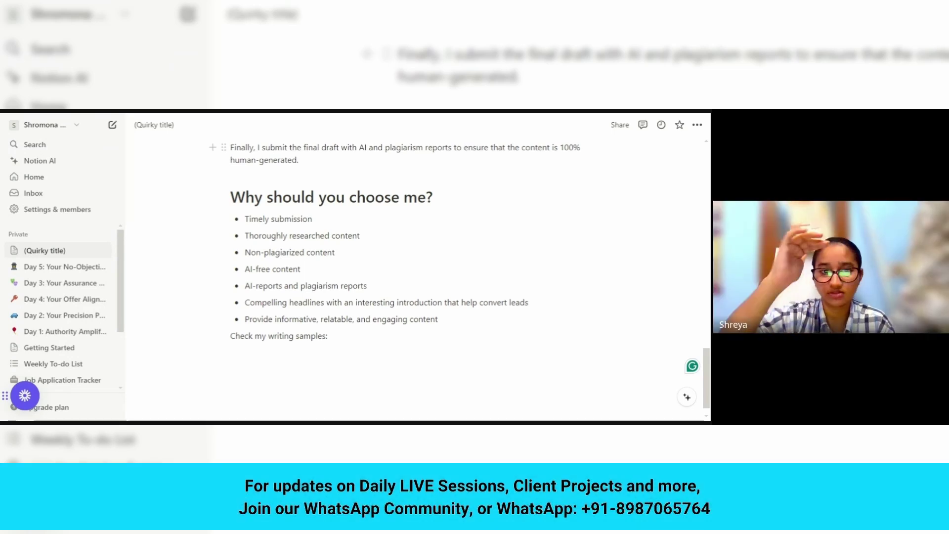
scroll(702, 247, up, 10)
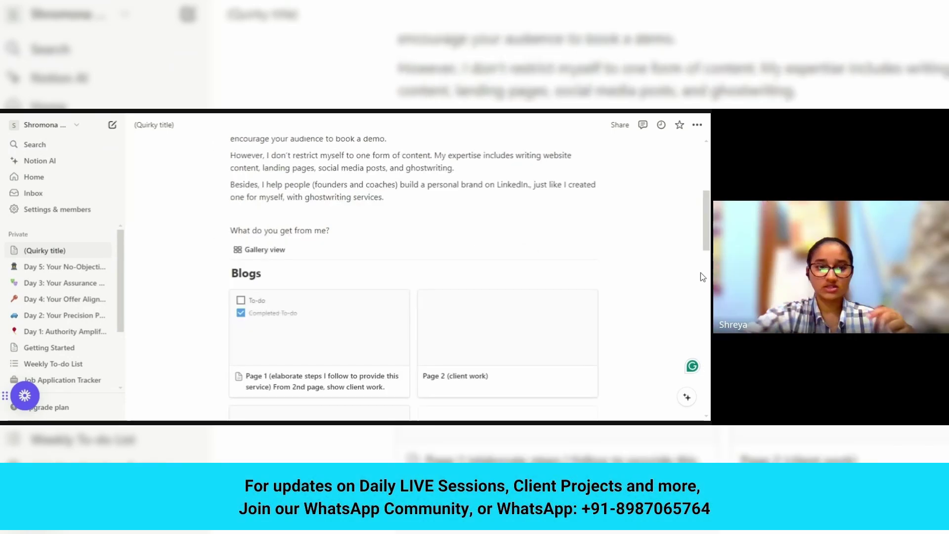
click(419, 215)
key(Return)
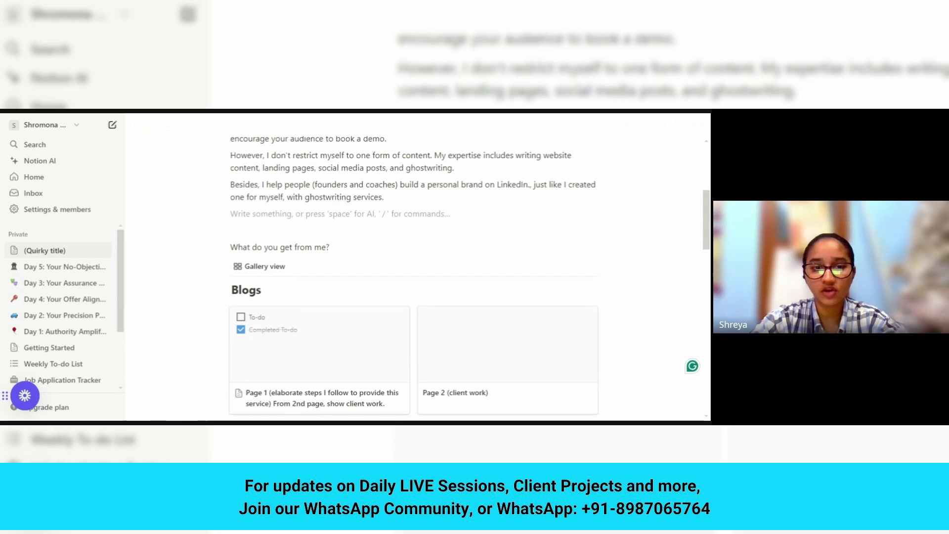
key(Return)
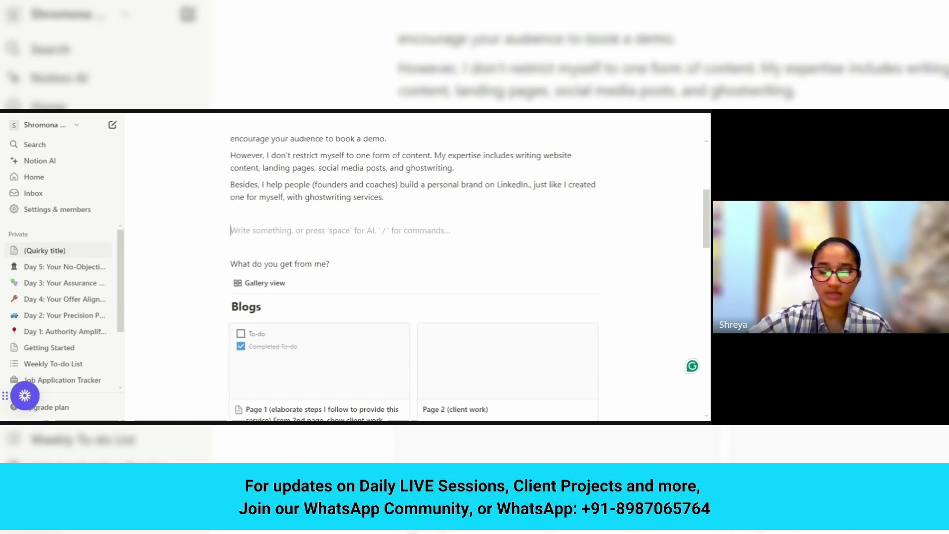
key(BackSpace)
key(BackSpace)
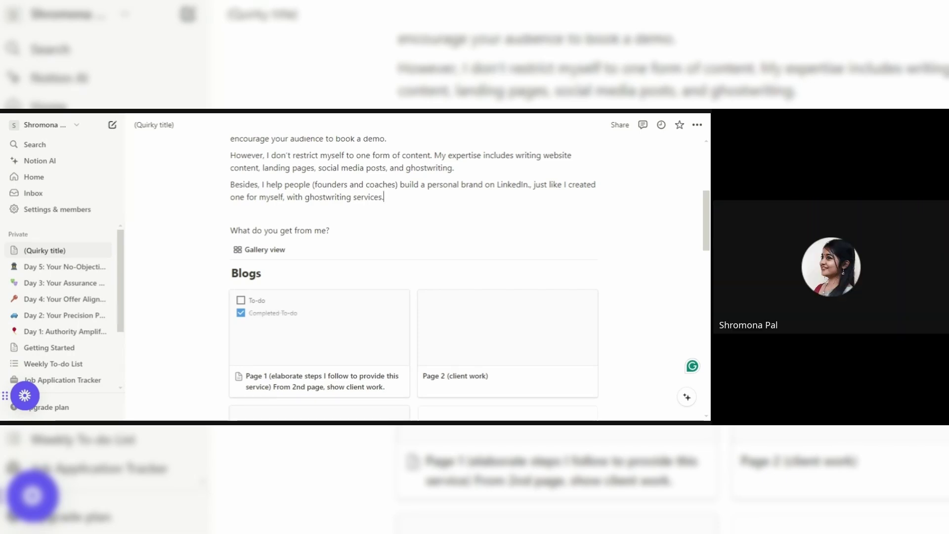
key(Down)
key(Down)
key(Return)
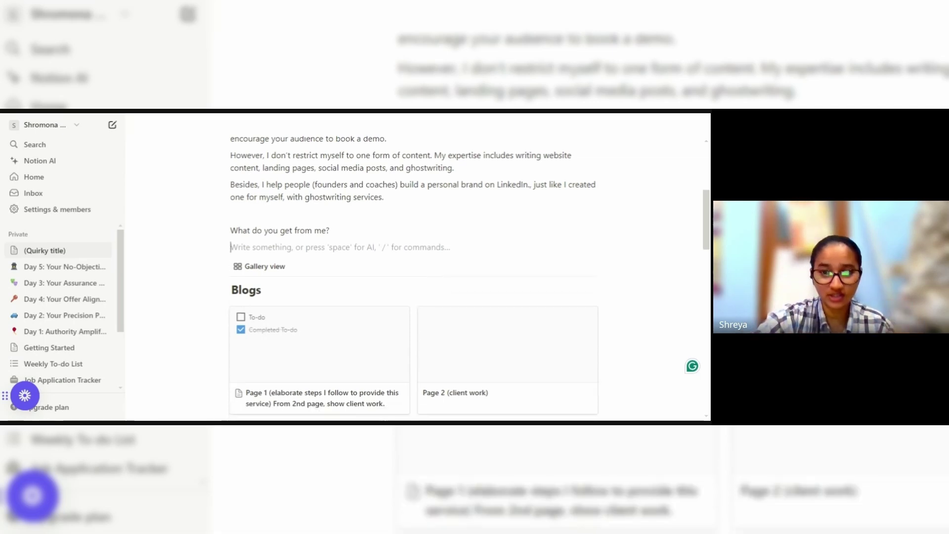
key(BackSpace)
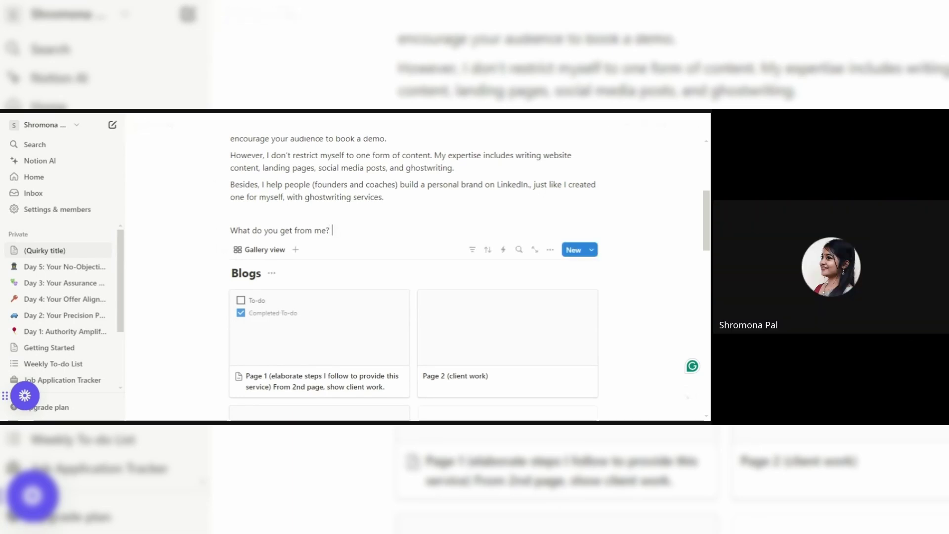
Add '(make it more interesting)' after 'What do you get from me?' and scroll down past the consultation steps.
text(make it more)
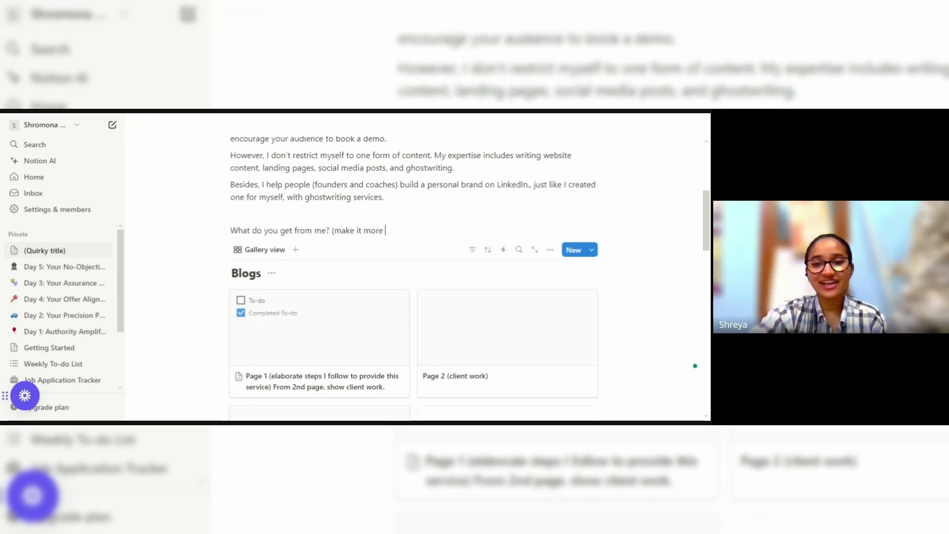
text( interesting)
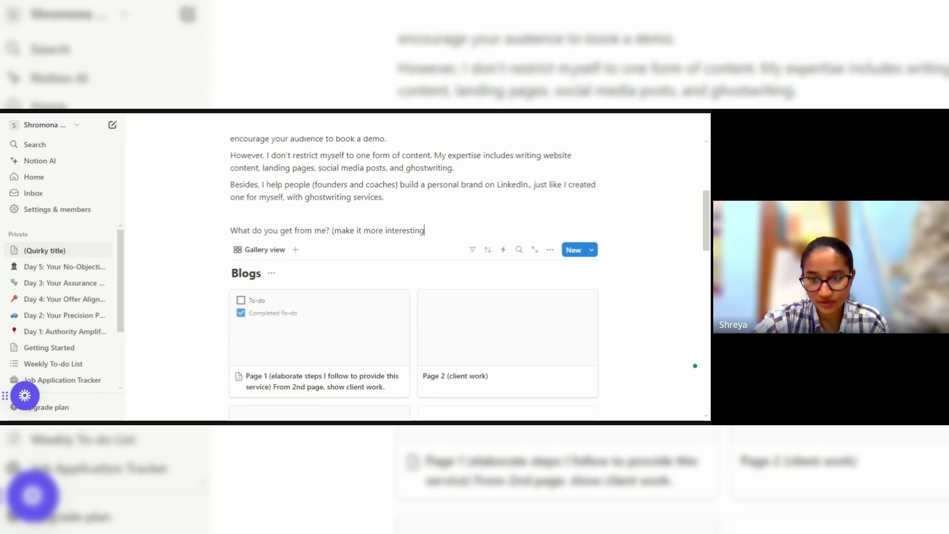
text())
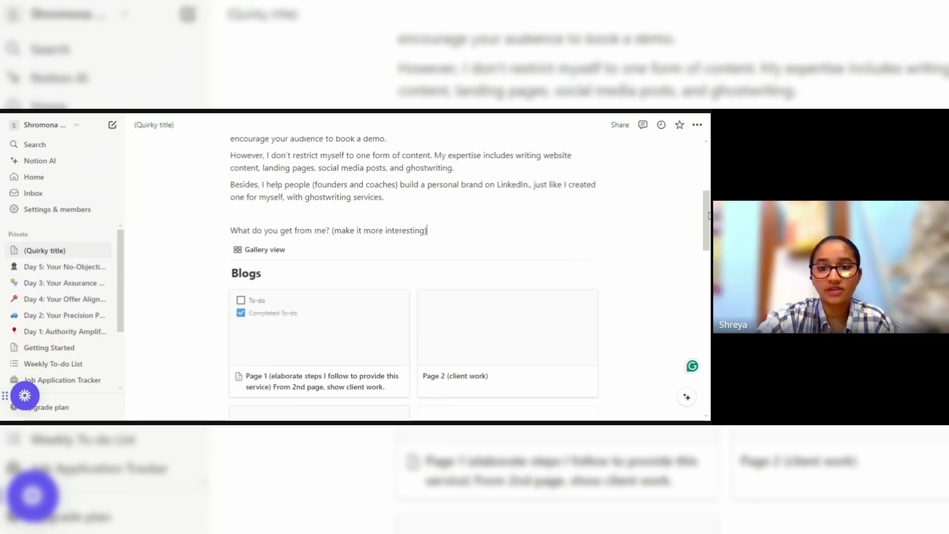
scroll(701, 215, down, 1)
scroll(702, 228, down, 3)
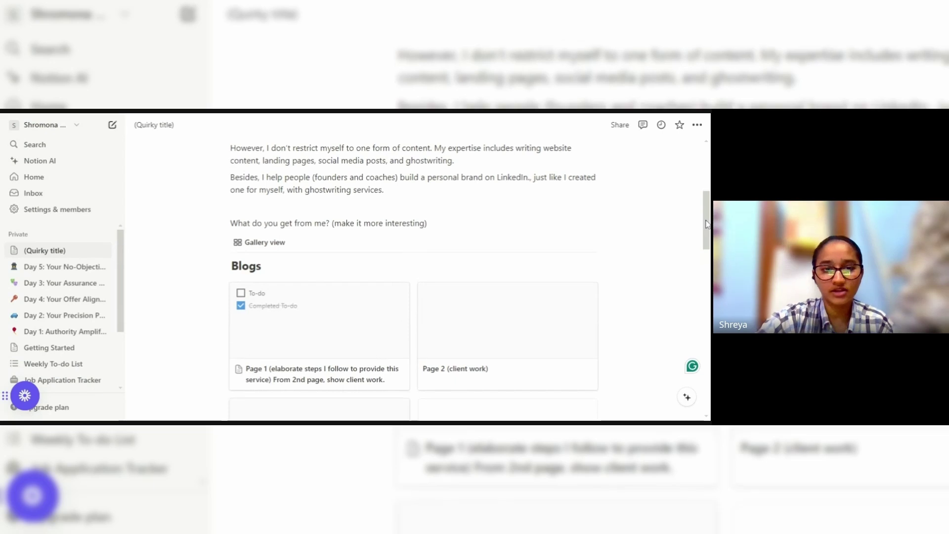
drag(705, 246, 699, 340)
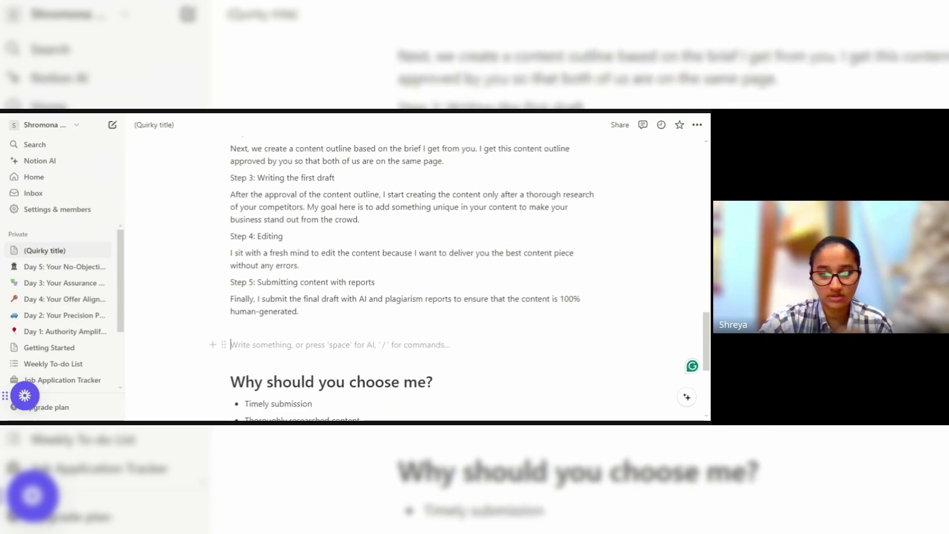
Create a gallery database with /ga and title it 'Client testimonials'.
text(/ga)
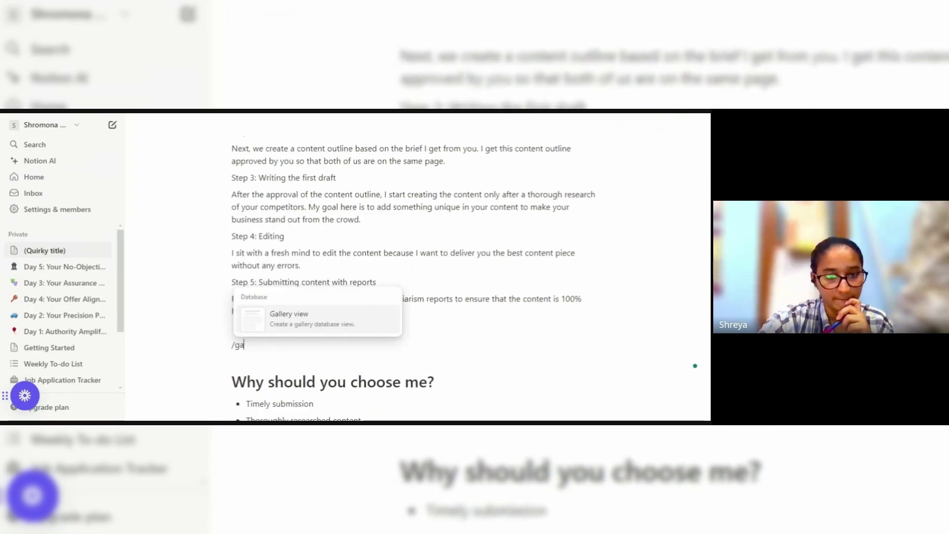
key(Return)
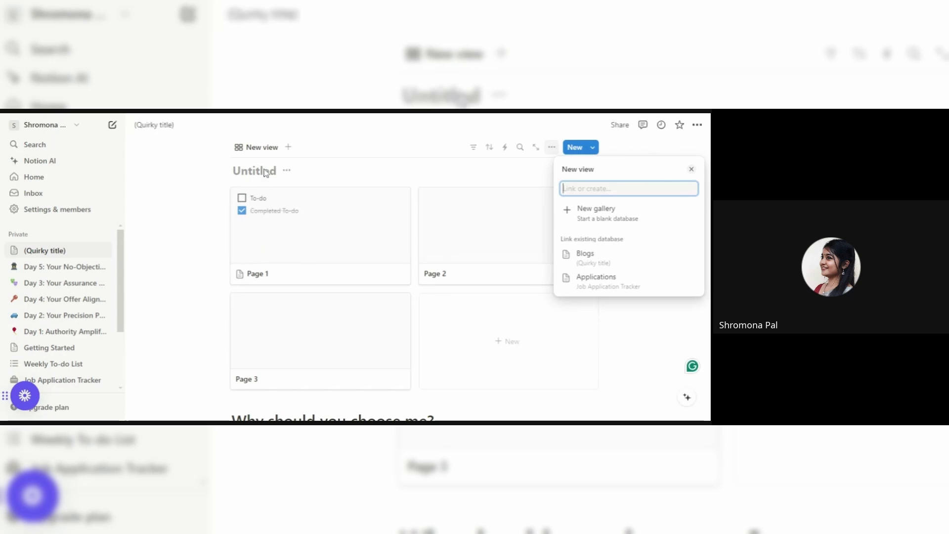
key(Escape)
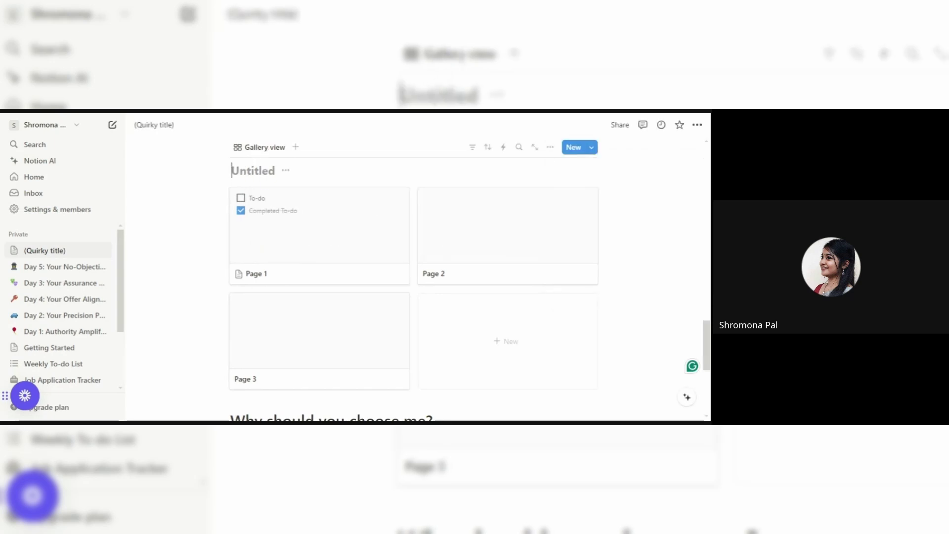
text(Client testoi)
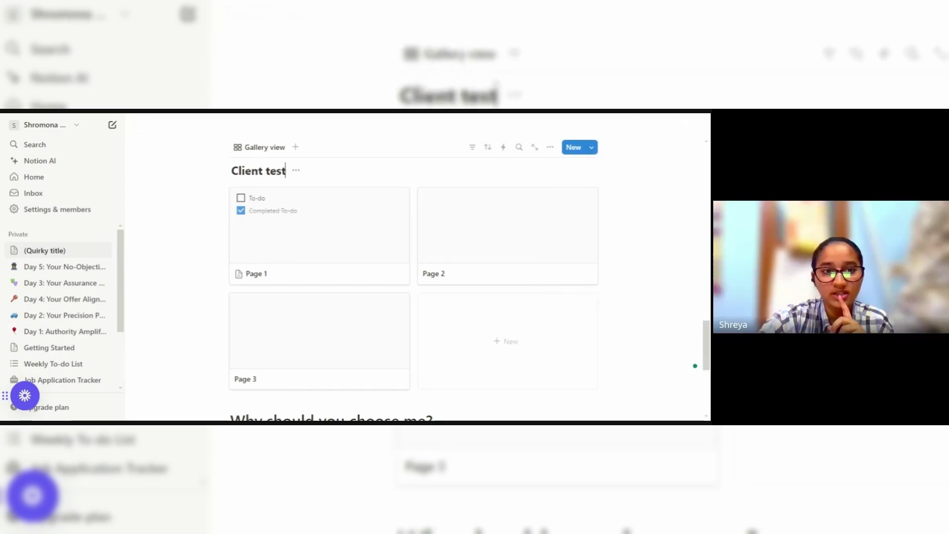
key(BackSpace)
key(BackSpace)
text(imon)
key(BackSpace)
key(BackSpace)
key(BackSpace)
key(BackSpace)
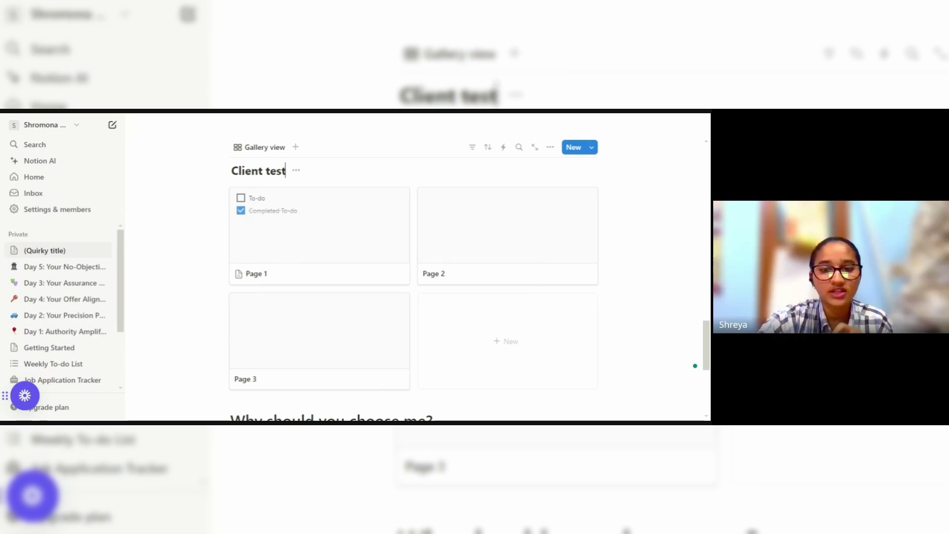
text(imonials)
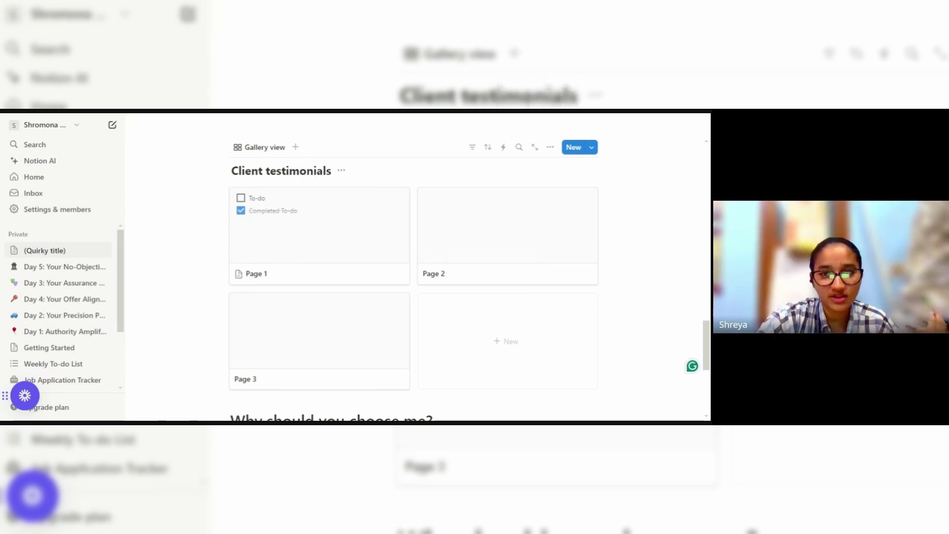
Extend the gallery title with '(Moments of appreciation)'.
click(341, 171)
click(361, 170)
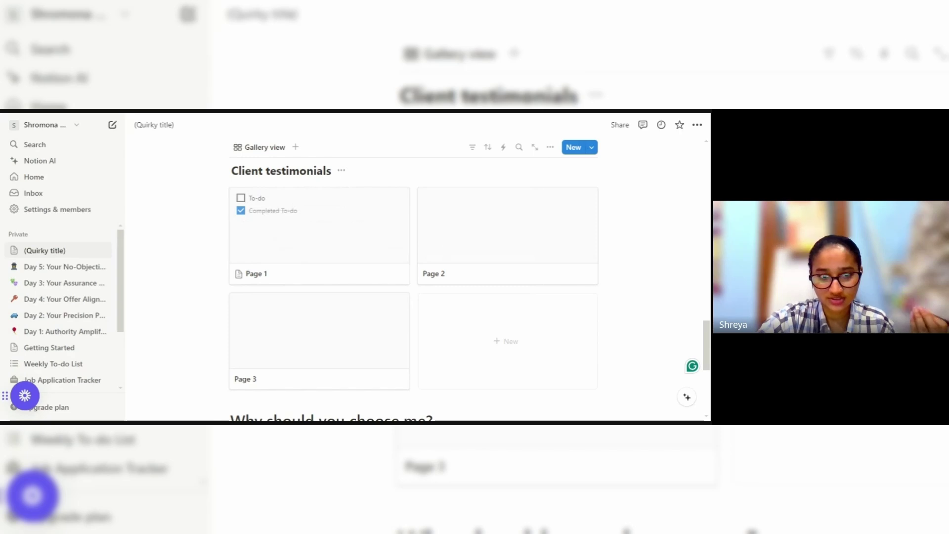
text(()
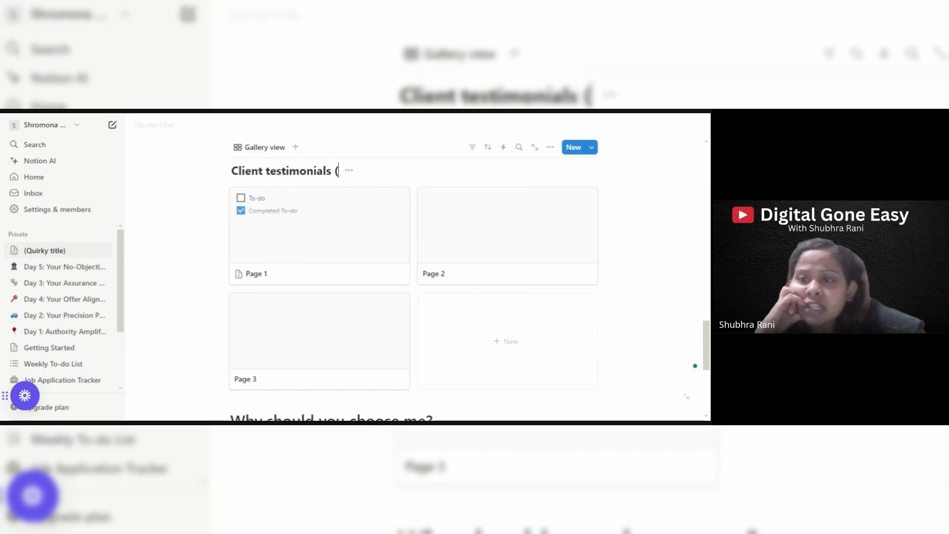
text(Moments of)
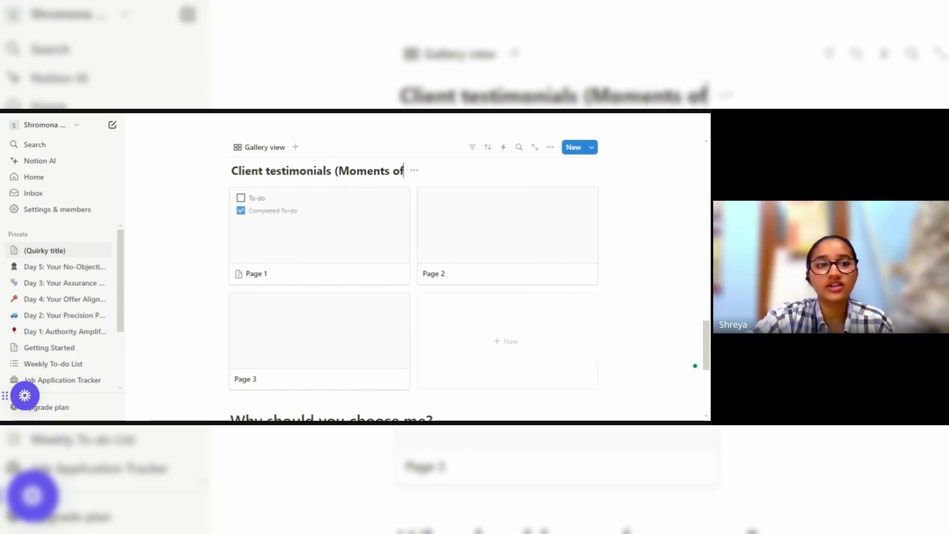
text( pra)
key(BackSpace)
key(BackSpace)
key(BackSpace)
text(app)
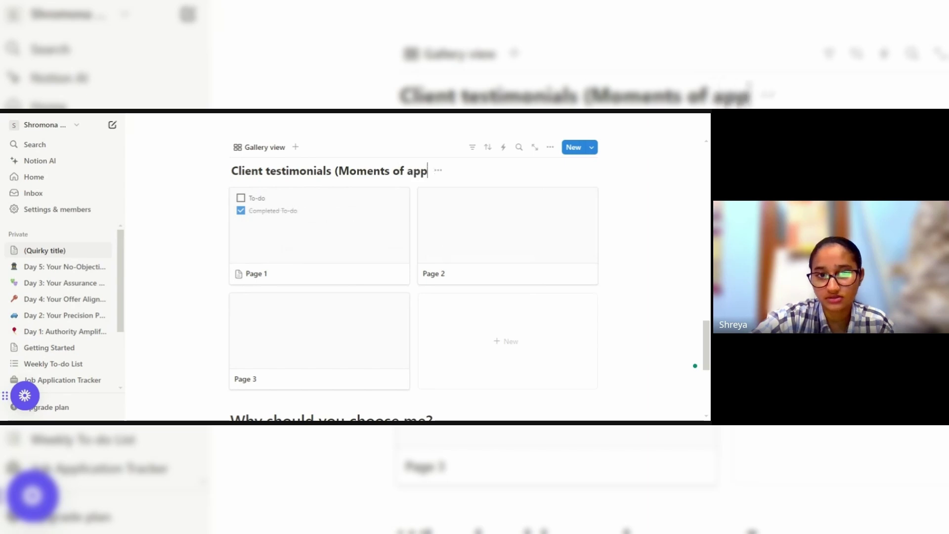
text(reciation))
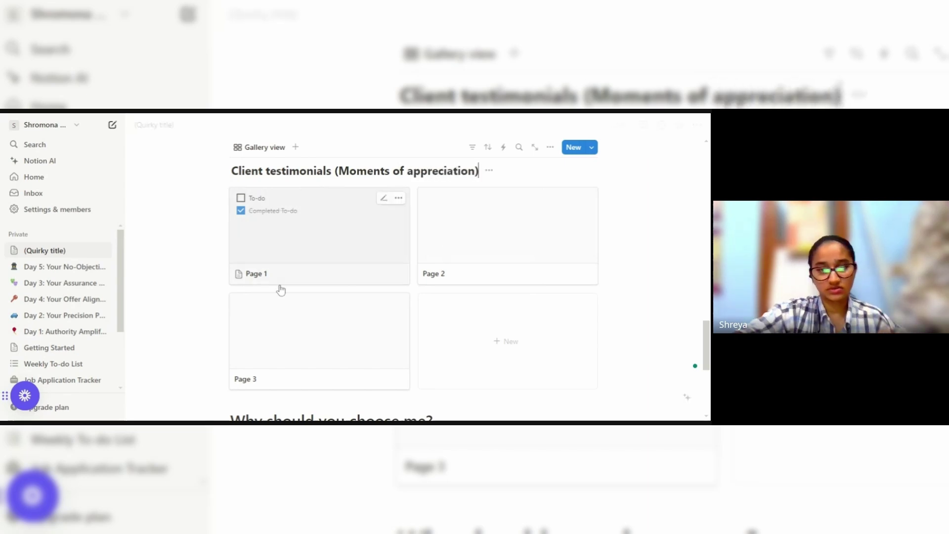
Open the testimonials Page 1 card and add '(page 1 - LinkedIn recommendation' to its title.
click(255, 252)
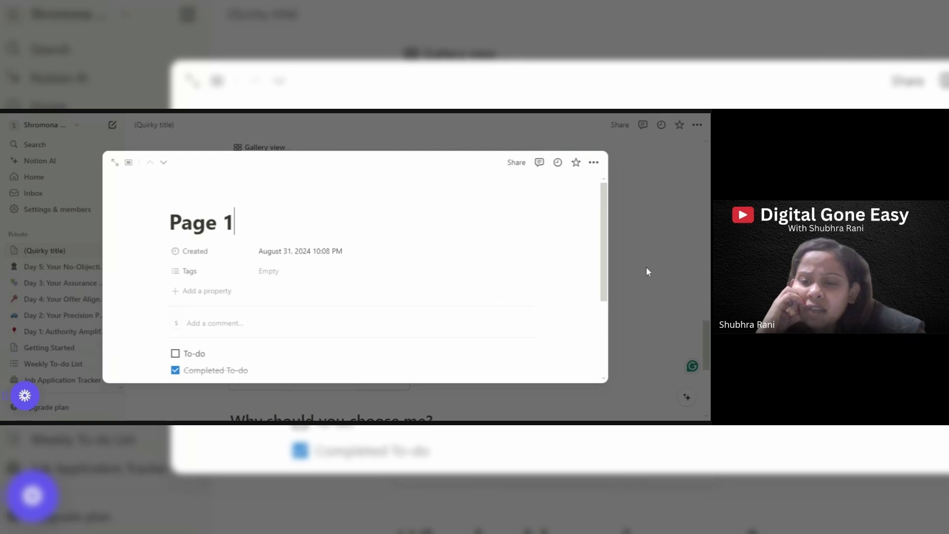
scroll(606, 242, down, 2)
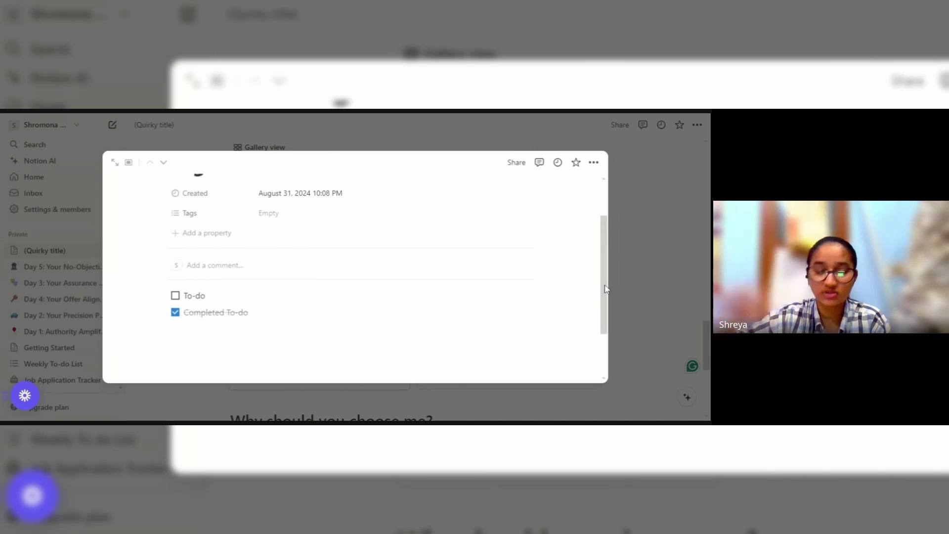
scroll(602, 291, up, 2)
text((page )
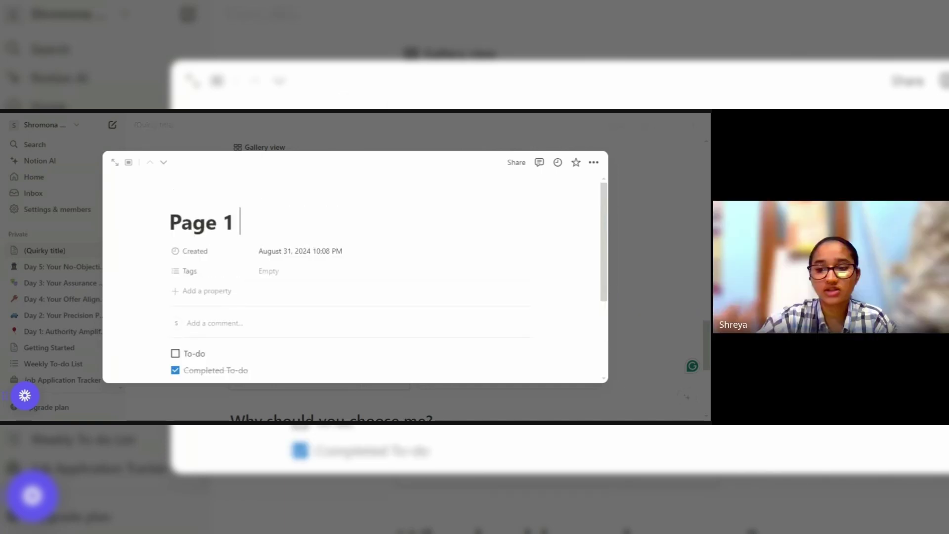
text(1 0)
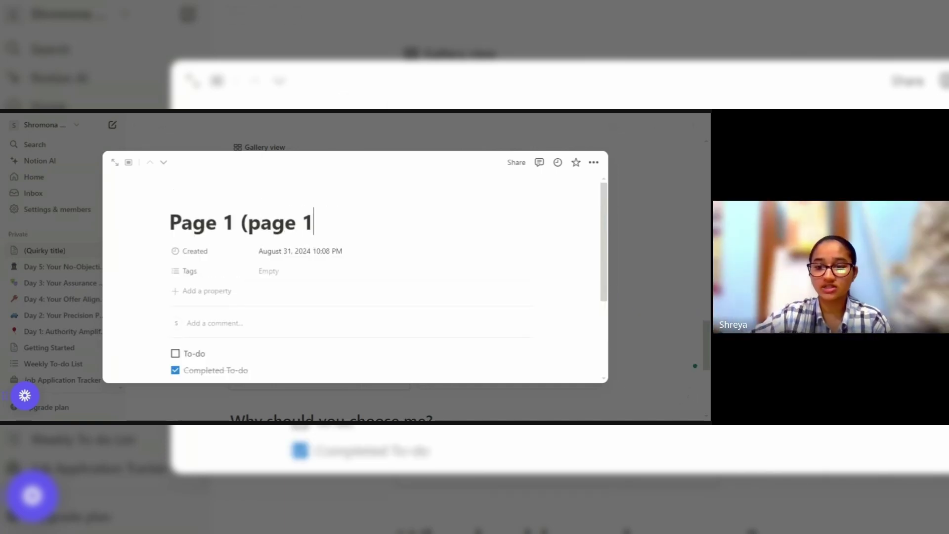
key(BackSpace)
text(- n)
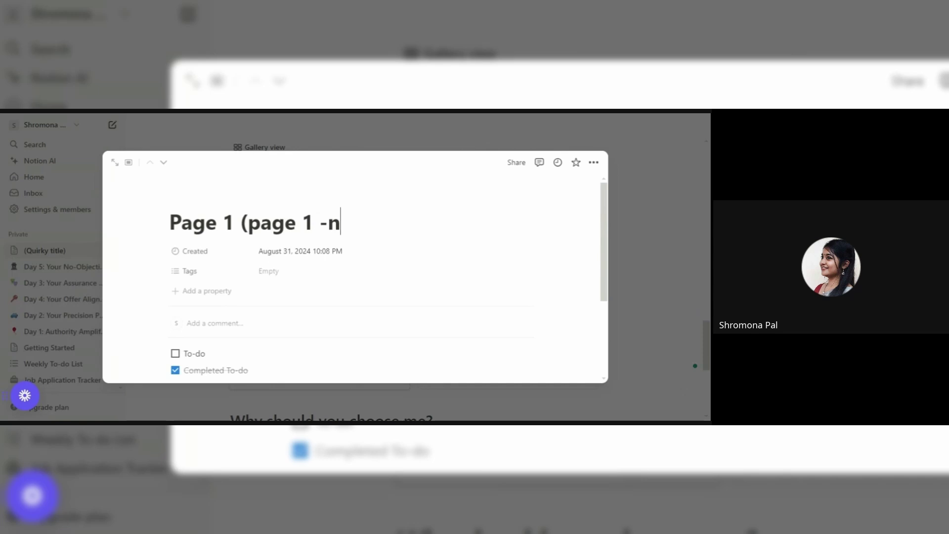
key(BackSpace)
text(LinkedIn r)
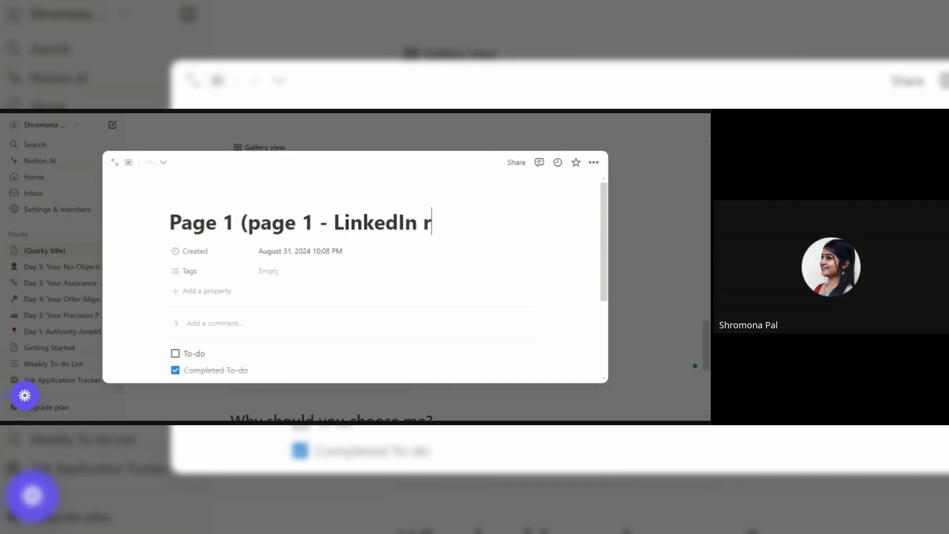
text(ecommendatioon)
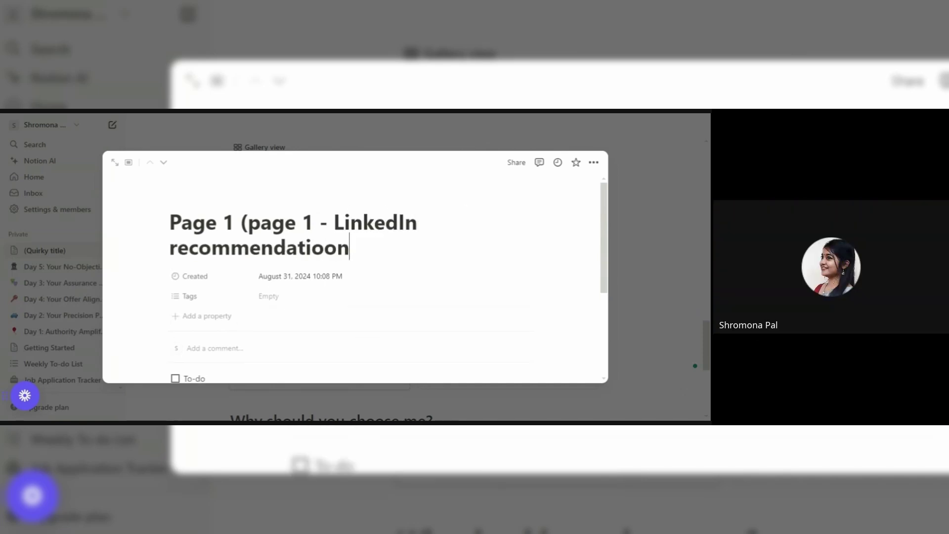
key(BackSpace)
key(BackSpace)
text(n, Page 3)
Finish the title with 'Page 2 - video testimonials, page 3 - screenshots/images)'.
key(BackSpace)
text(2 )
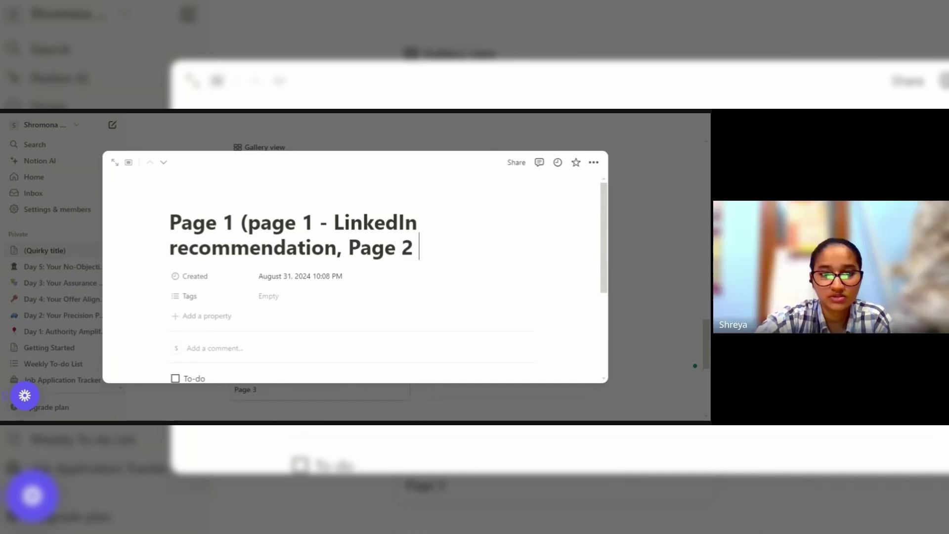
text(- video te)
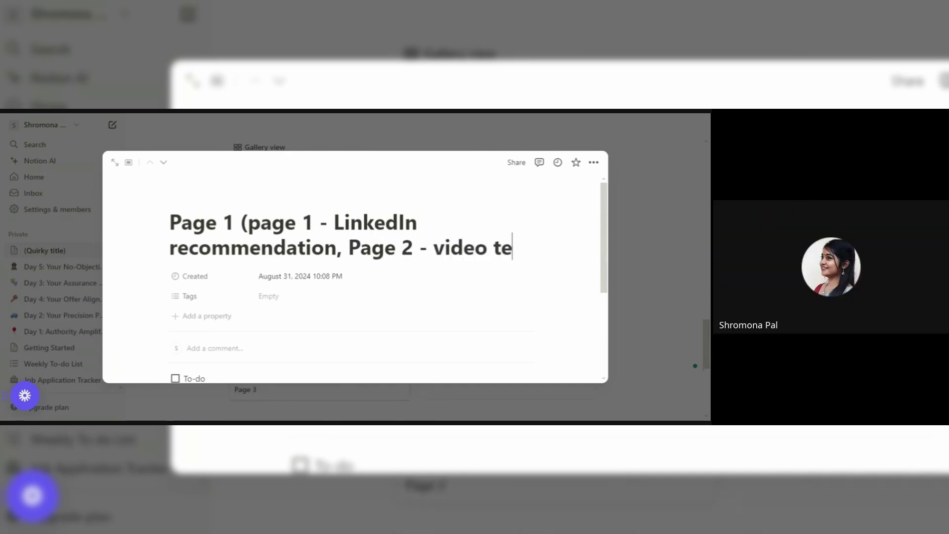
text(stimonials)
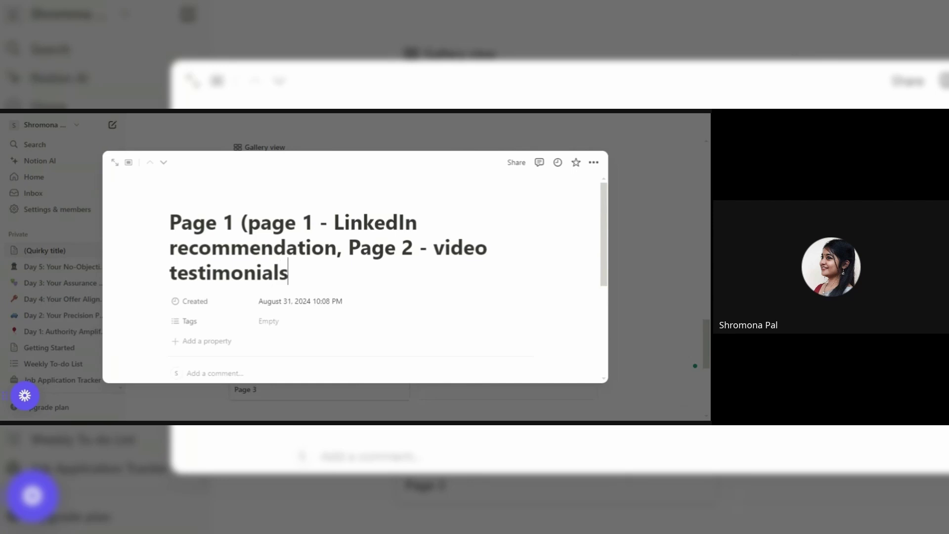
text(, pa)
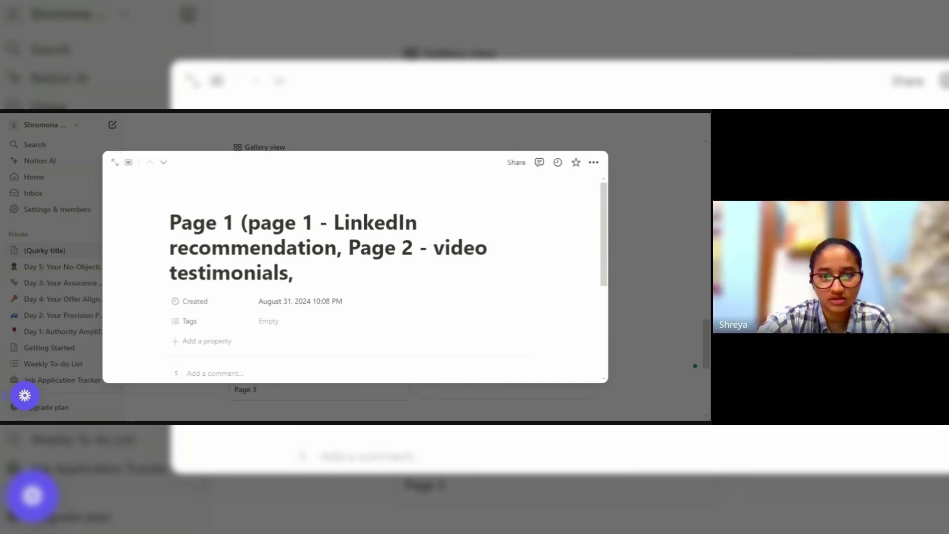
text(ge 3 -)
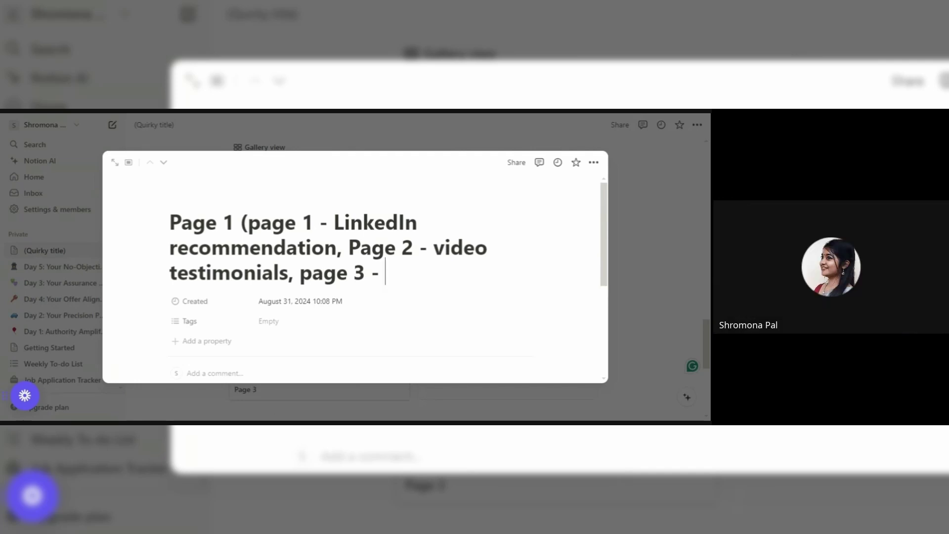
text(screenshot)
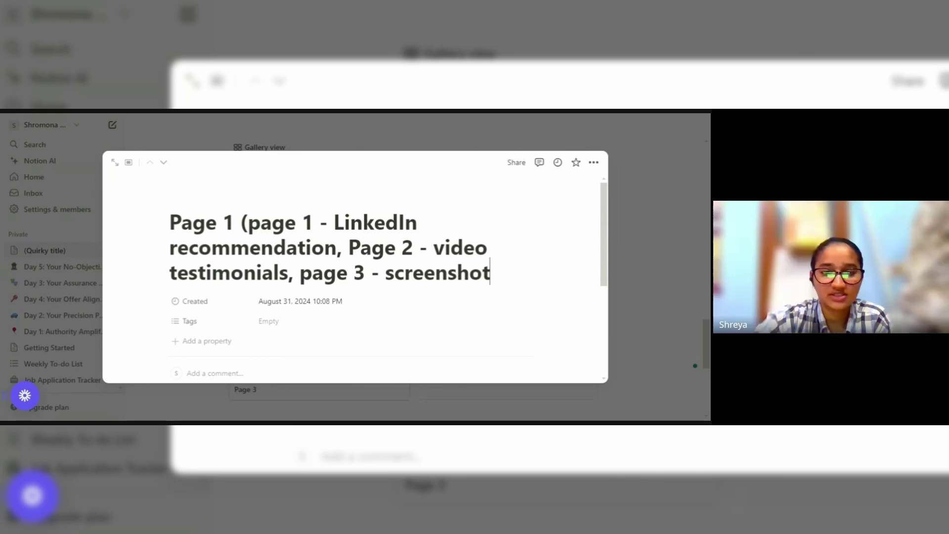
text(s))
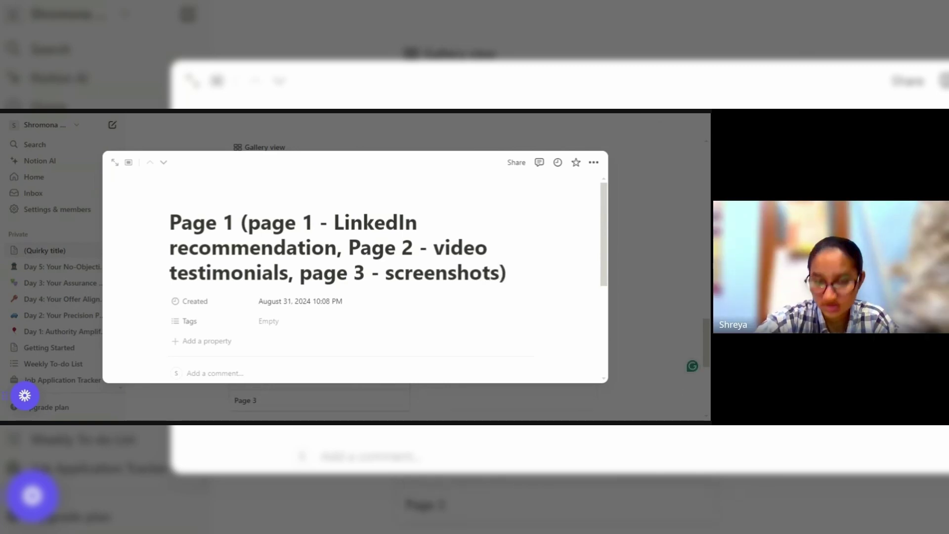
key(Left)
text(/images)
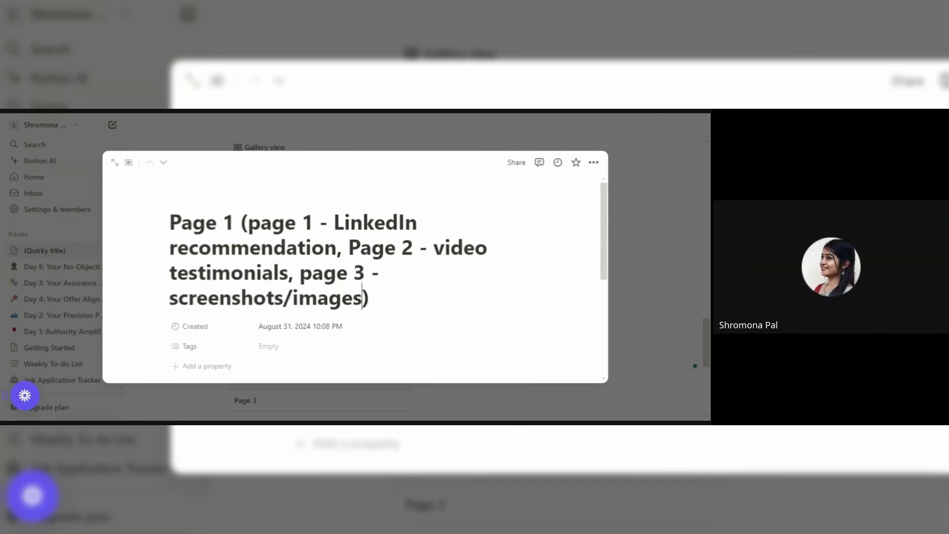
Close the page peek and delete the 'Check my writing samples:' line below the choose-me list.
click(654, 207)
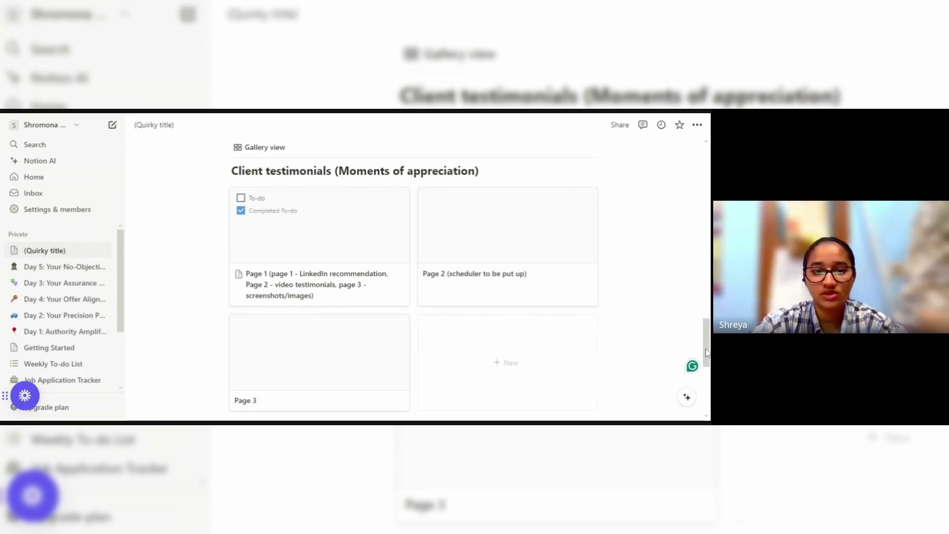
scroll(413, 276, down, 5)
drag(327, 320, 230, 320)
key(BackSpace)
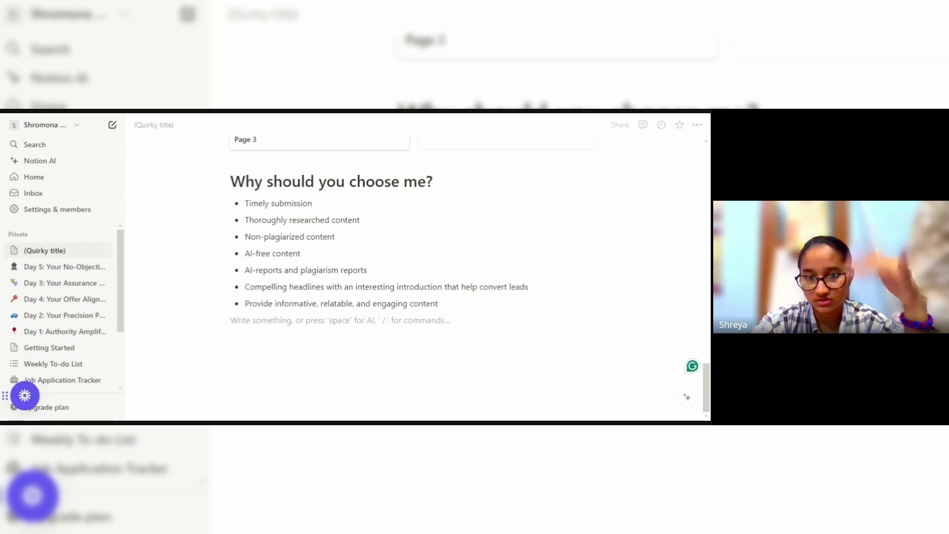
drag(705, 392, 694, 195)
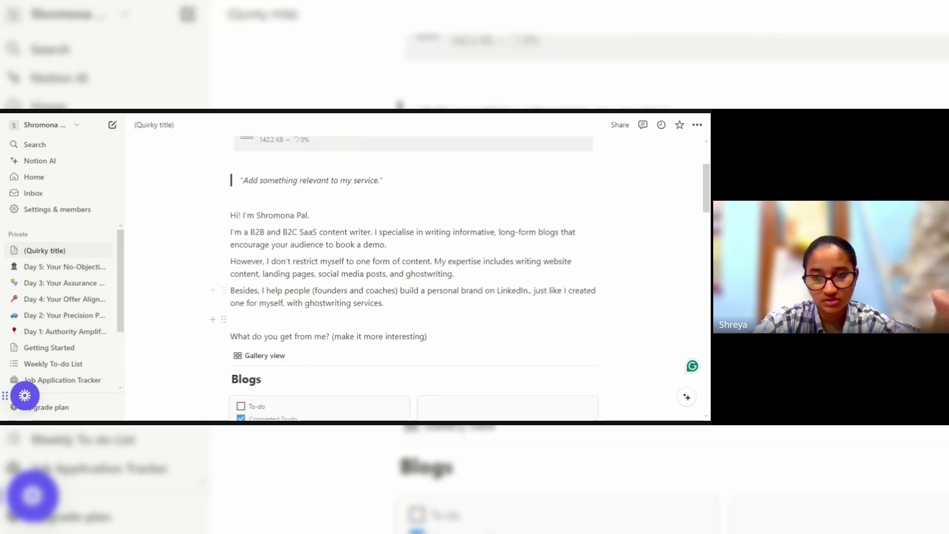
scroll(414, 277, down, 10)
click(232, 416)
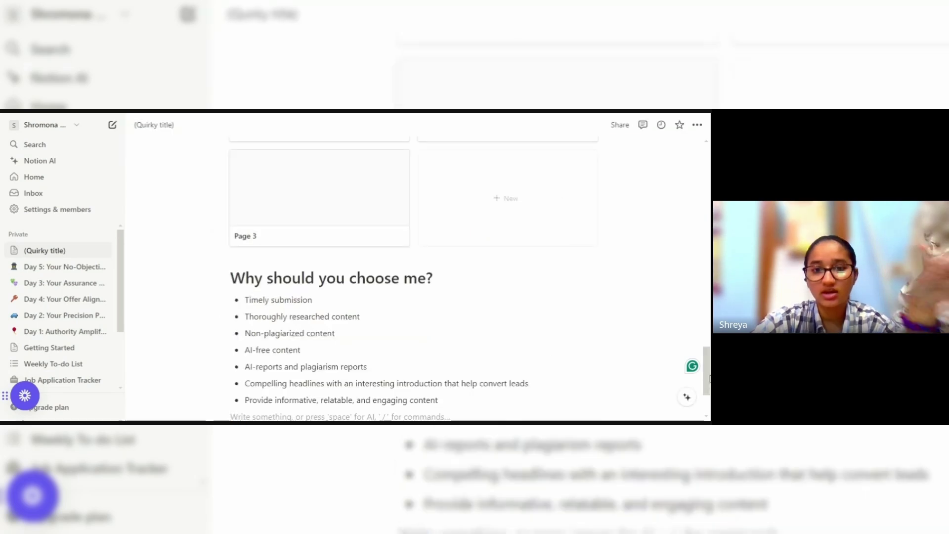
drag(706, 371, 705, 178)
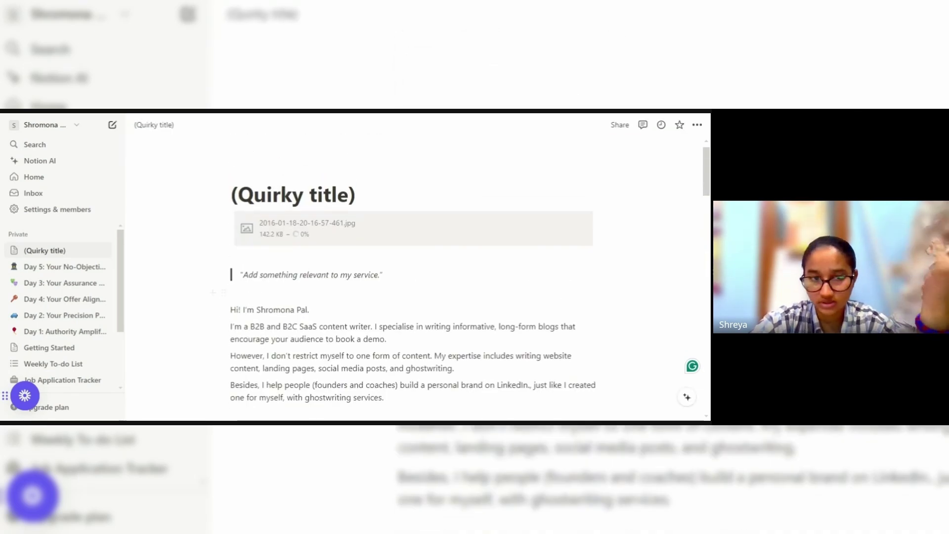
Add an empty line below the quote, clearing the trial text, block command and pasted URL.
key(Return)
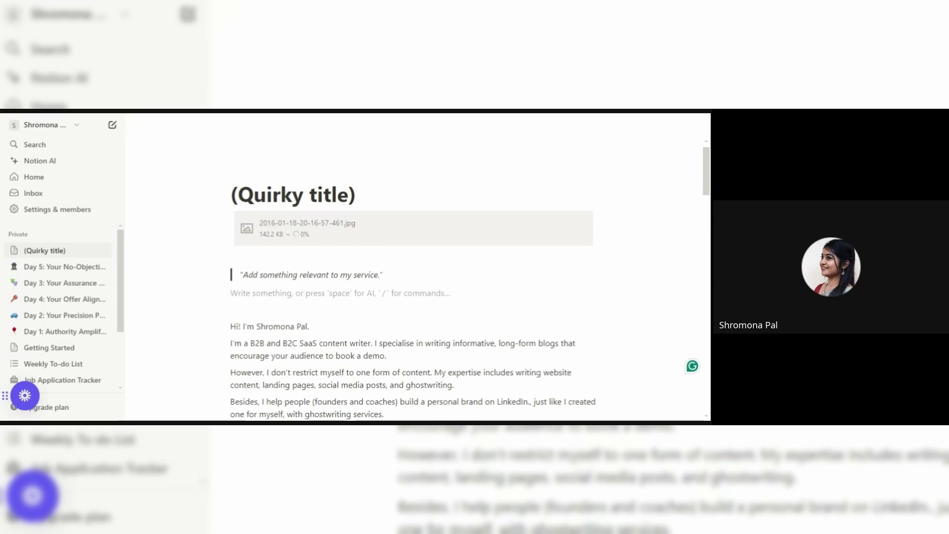
text(LinkedI)
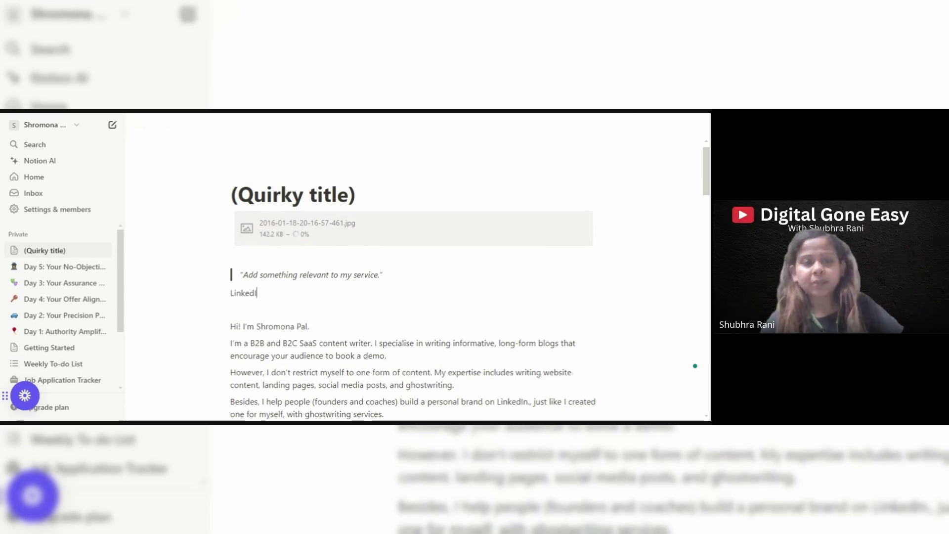
key(BackSpace)
key(BackSpace)
key(BackSpace)
key(BackSpace)
key(BackSpace)
key(BackSpace)
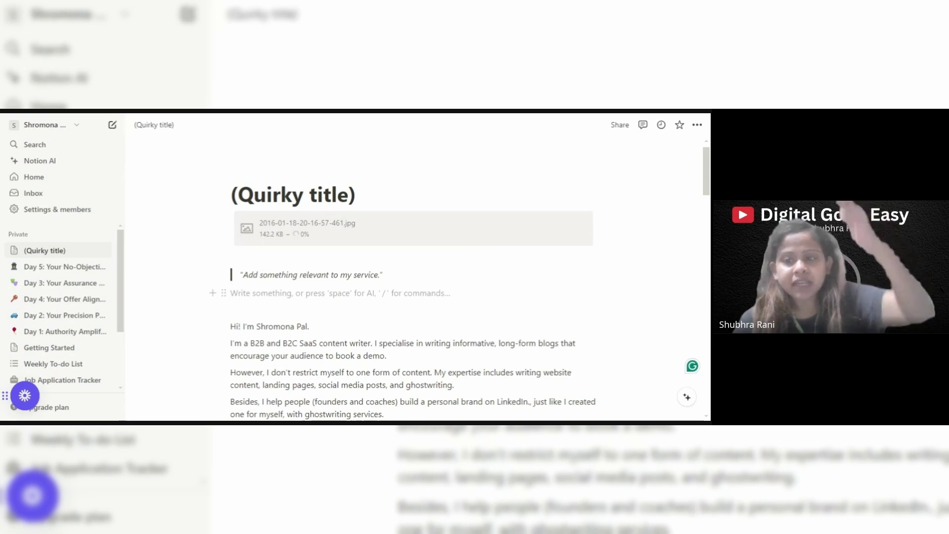
text(/)
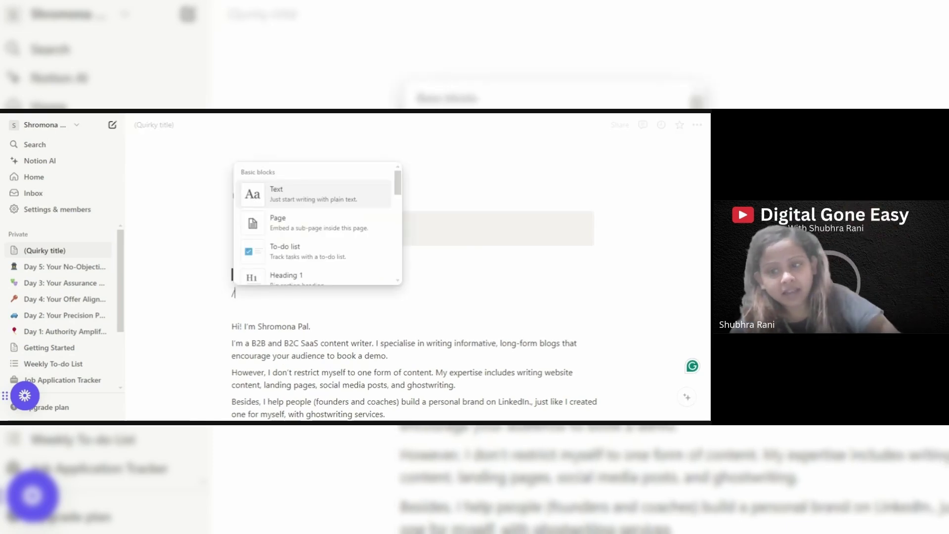
text(li)
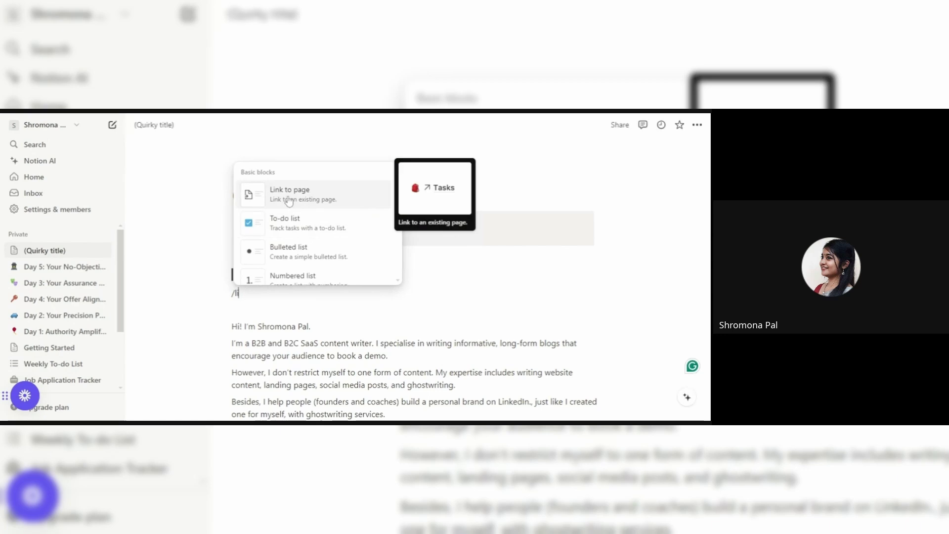
key(BackSpace)
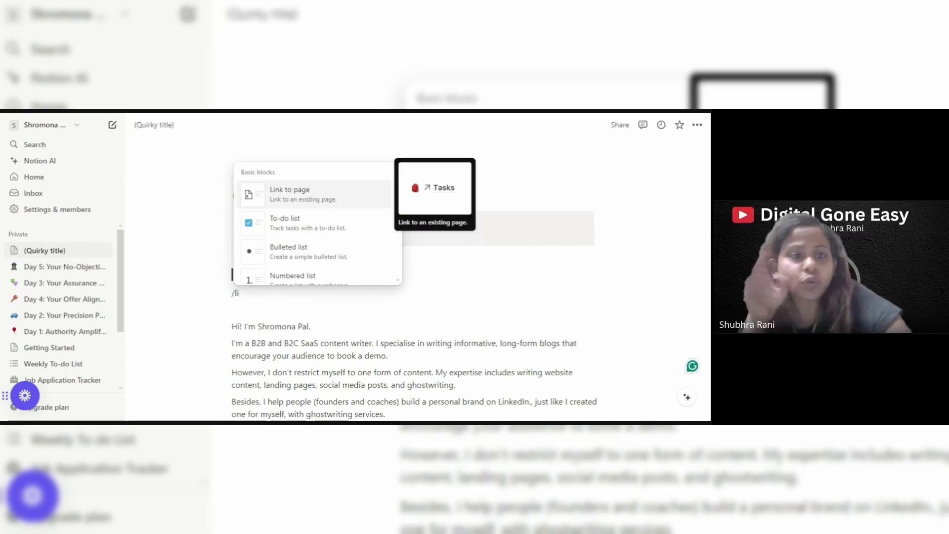
key(BackSpace)
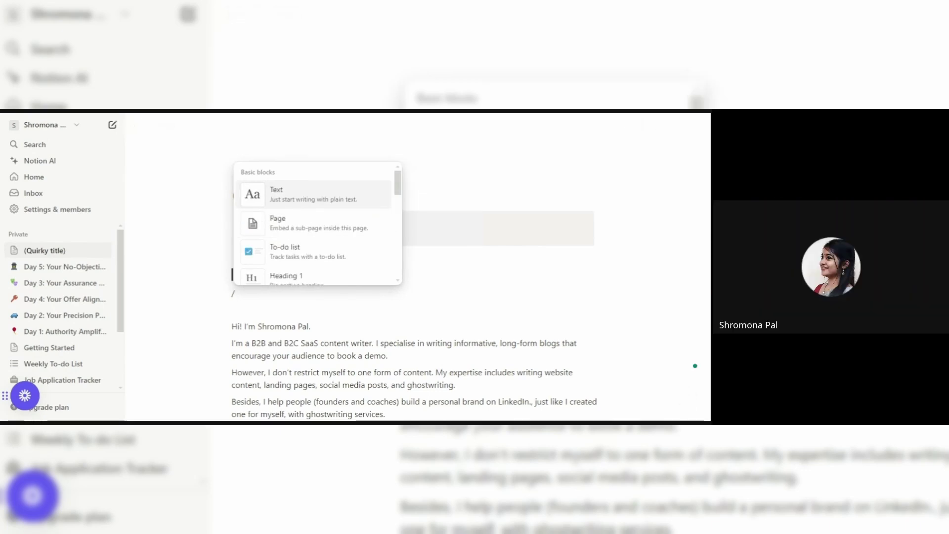
key(BackSpace)
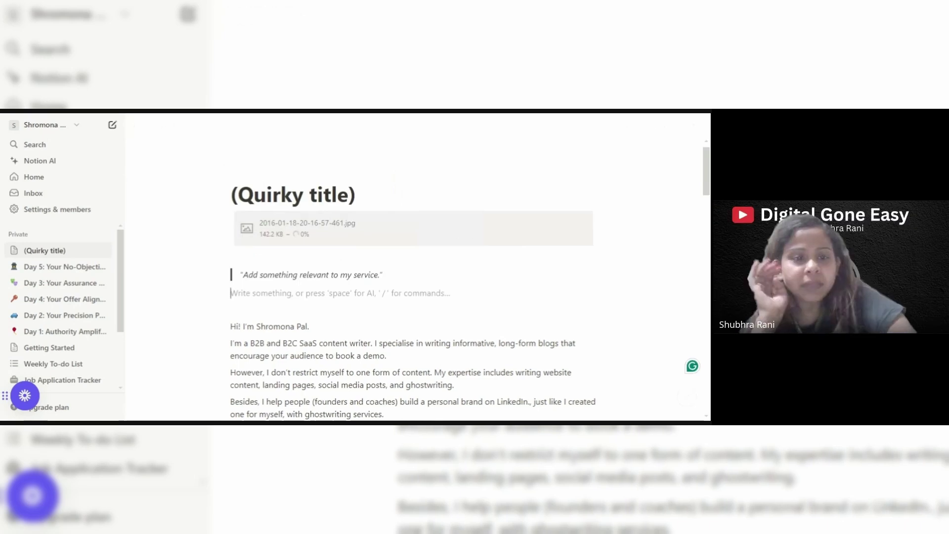
text(https://www.linkedin.com/in/shromonapal/)
key(Escape)
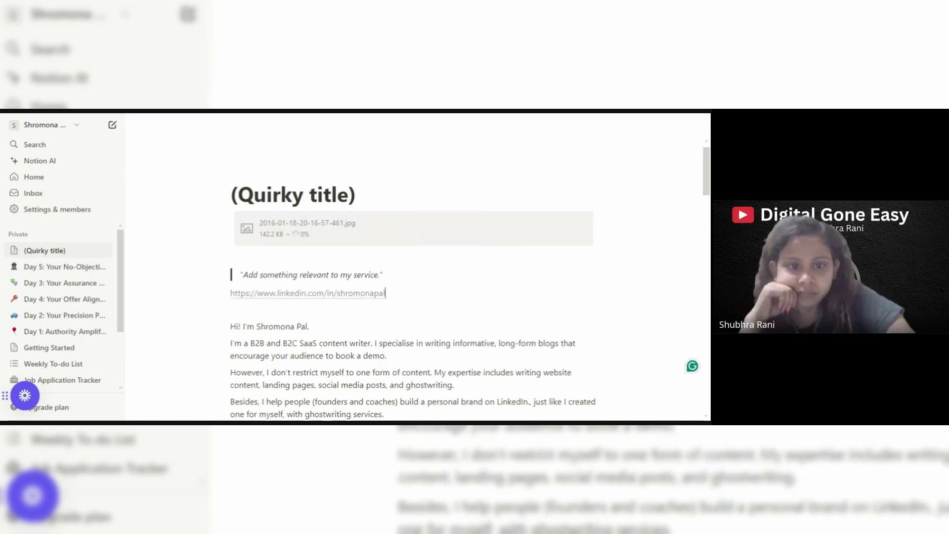
key(BackSpace)
key(BackSpace)
key(BackSpace)
key(BackSpace)
key(BackSpace)
key(BackSpace)
key(BackSpace)
key(BackSpace)
key(BackSpace)
key(BackSpace)
key(BackSpace)
key(BackSpace)
key(BackSpace)
key(BackSpace)
key(BackSpace)
key(BackSpace)
key(BackSpace)
key(BackSpace)
key(BackSpace)
key(BackSpace)
key(BackSpace)
key(BackSpace)
key(BackSpace)
key(BackSpace)
key(BackSpace)
key(BackSpace)
key(BackSpace)
key(BackSpace)
key(BackSpace)
key(BackSpace)
key(BackSpace)
key(BackSpace)
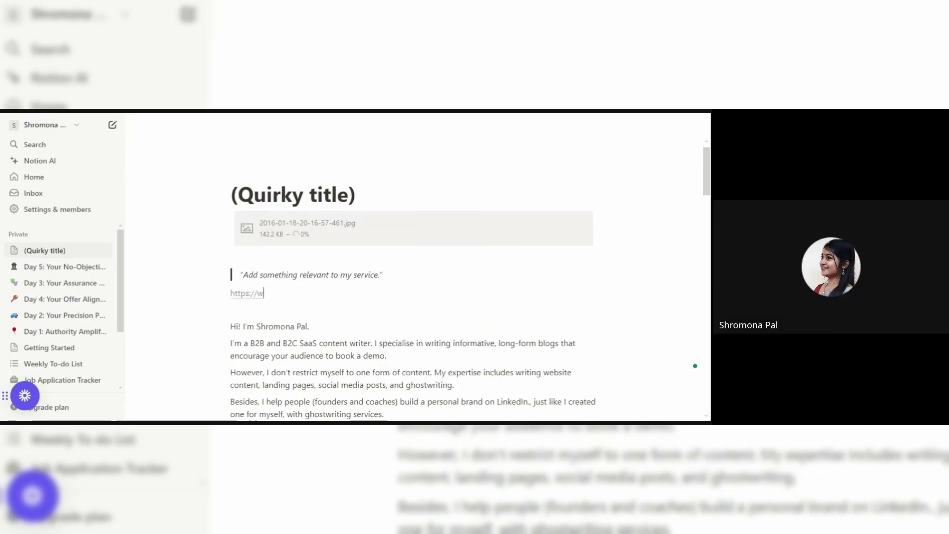
Write 'LinkedIn' on the new line and link it to the LinkedIn profile URL.
text(LinkedIn)
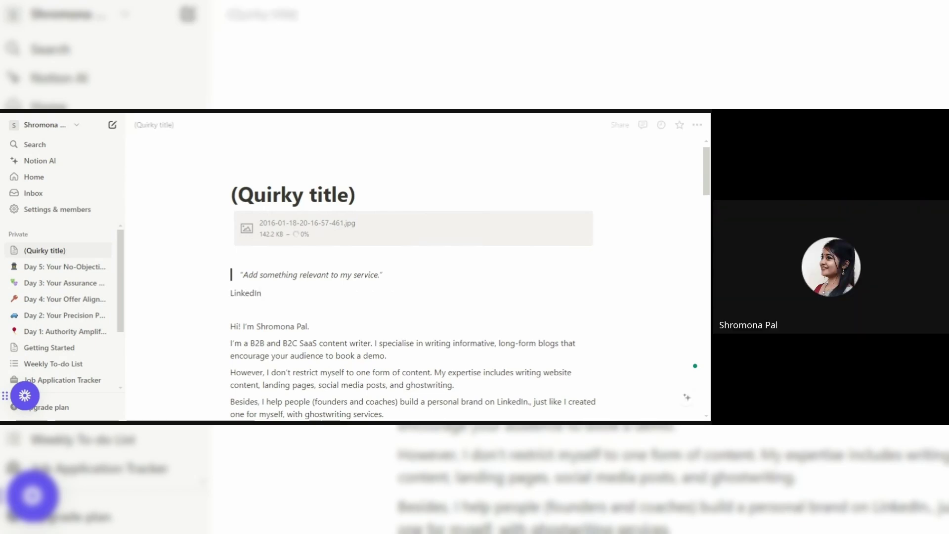
key(shift+Home)
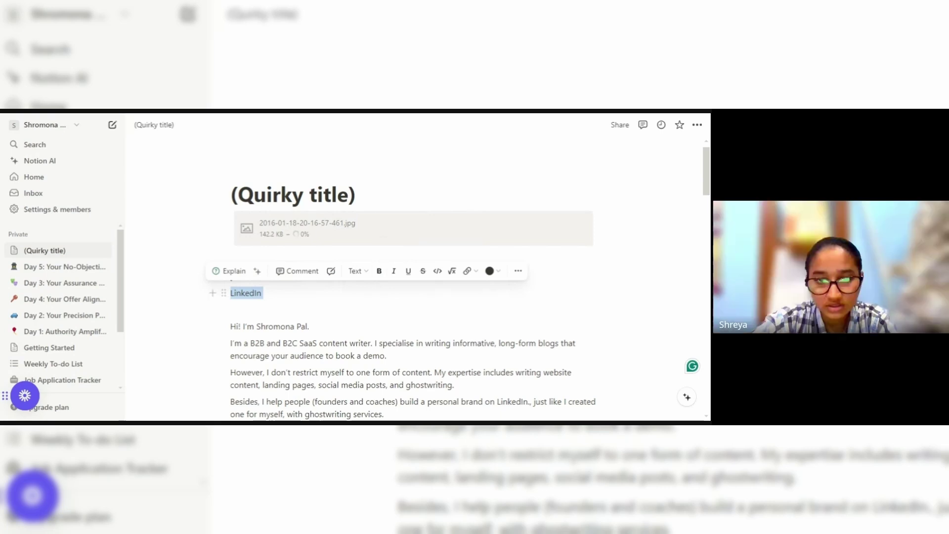
click(467, 271)
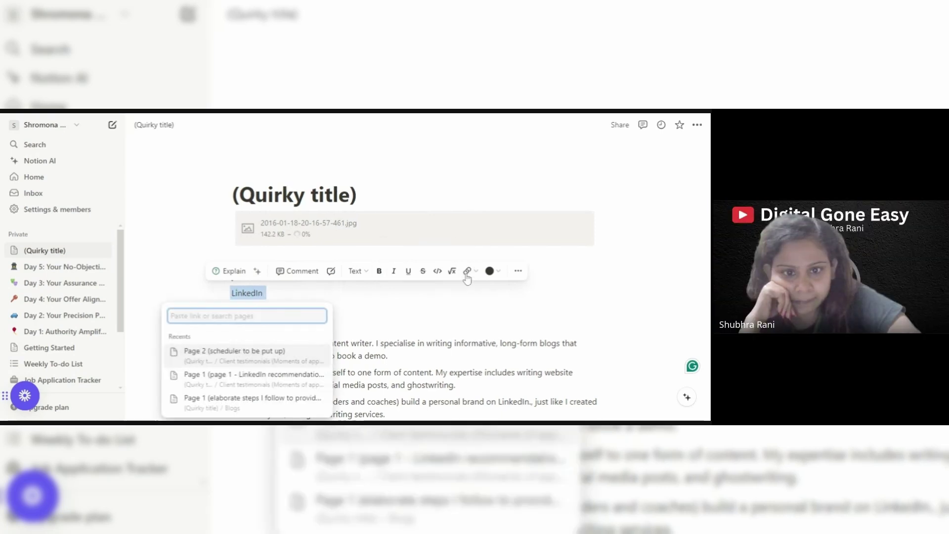
key(ctrl+v)
key(Return)
key(Down)
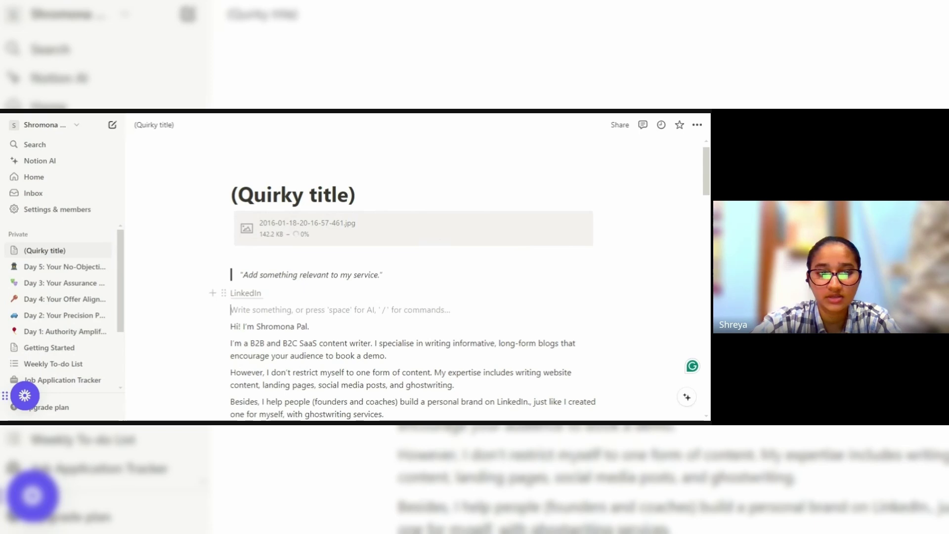
click(264, 292)
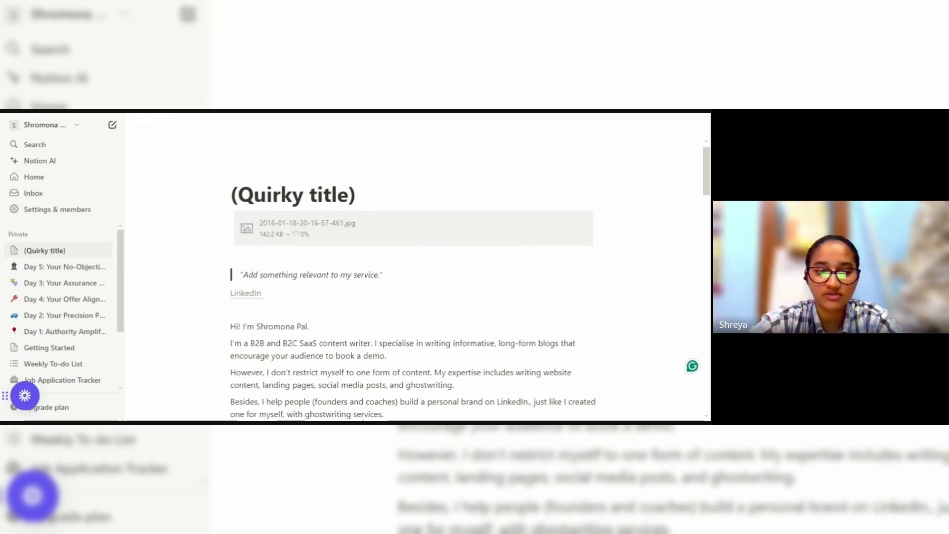
Add a 'Resume' line below LinkedIn and link it to the pasted LinkedIn profile address.
key(Return)
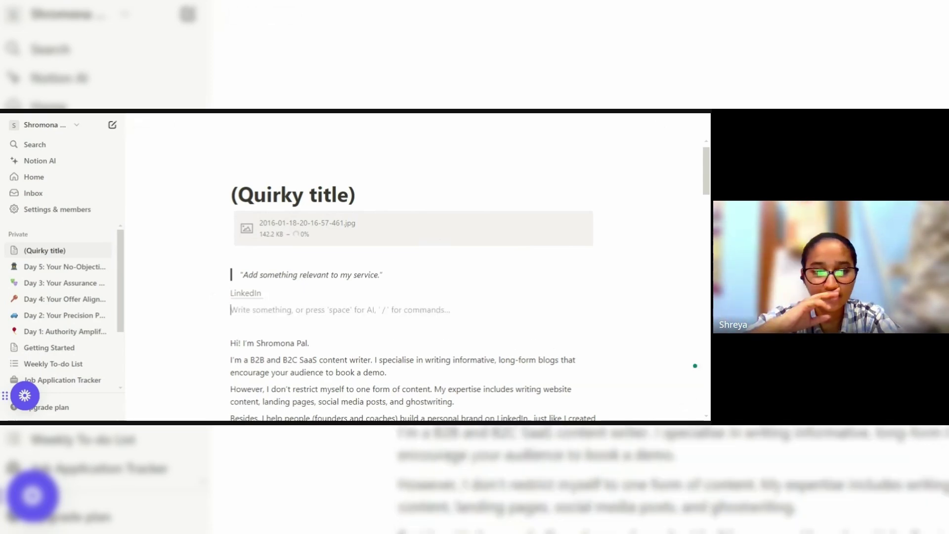
text(Resume)
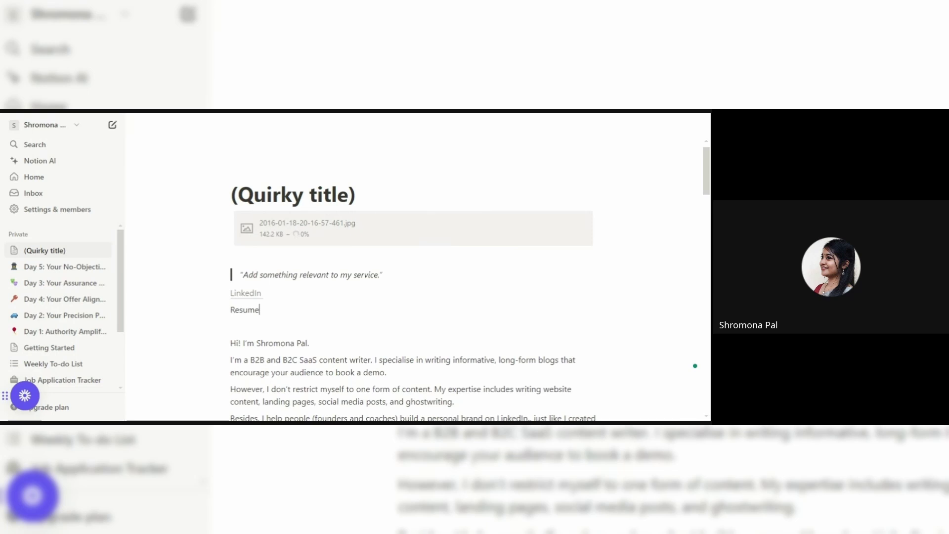
key(shift+Home)
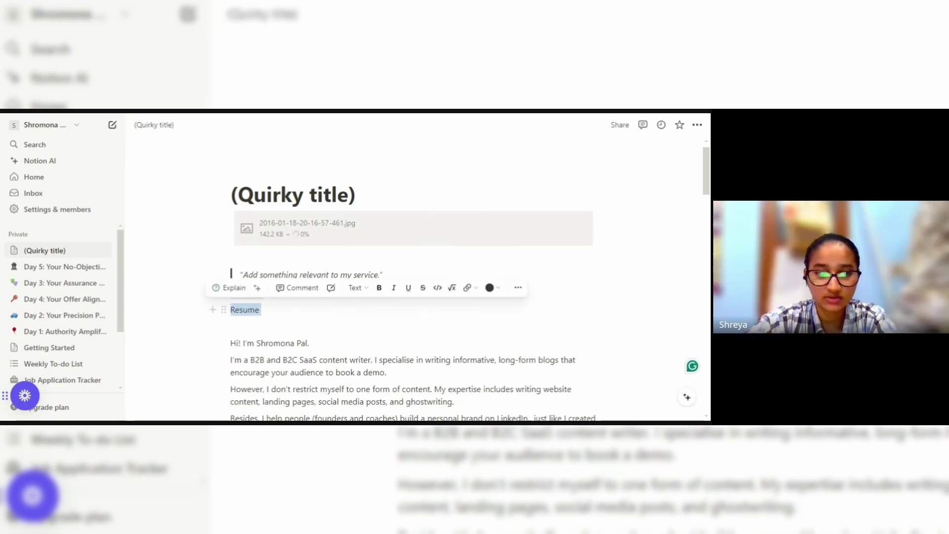
click(466, 288)
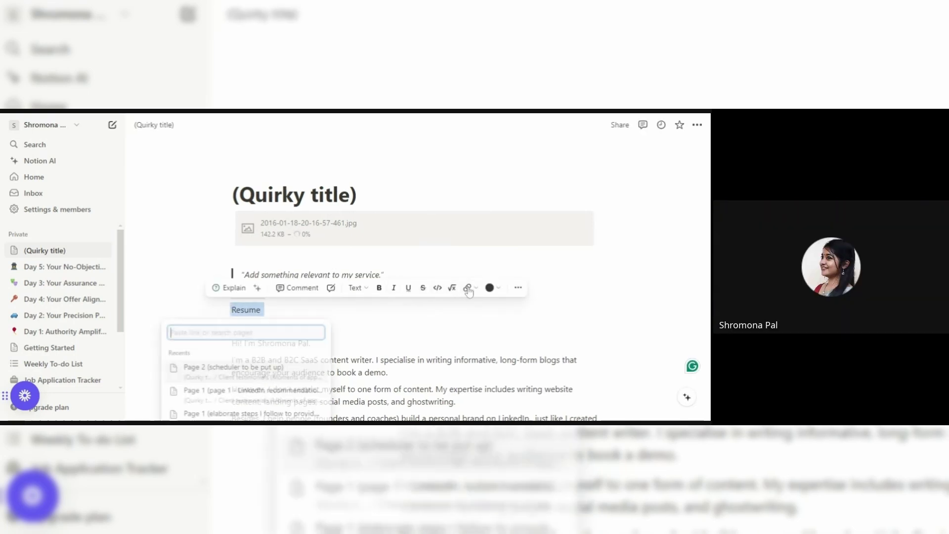
text(https://www.linkedin.com/in/shromonapal/)
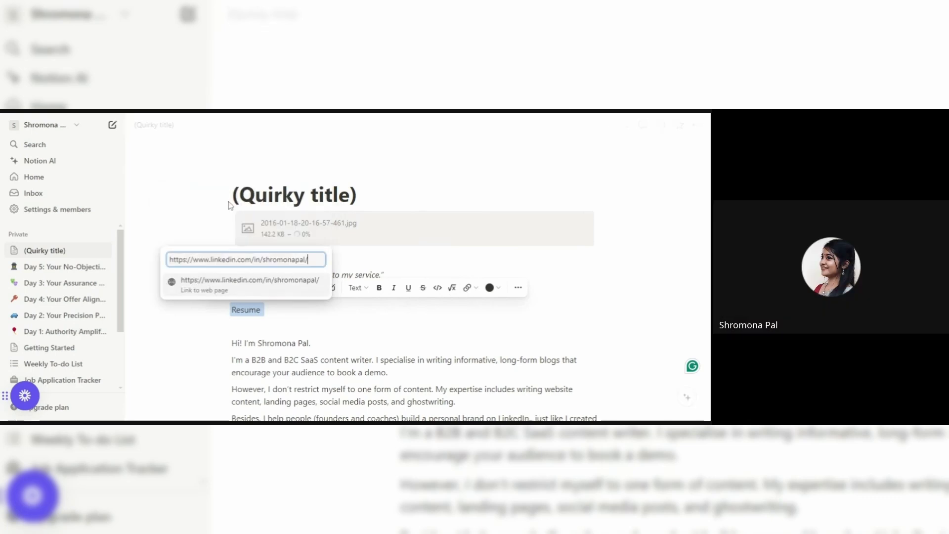
key(Return)
click(231, 195)
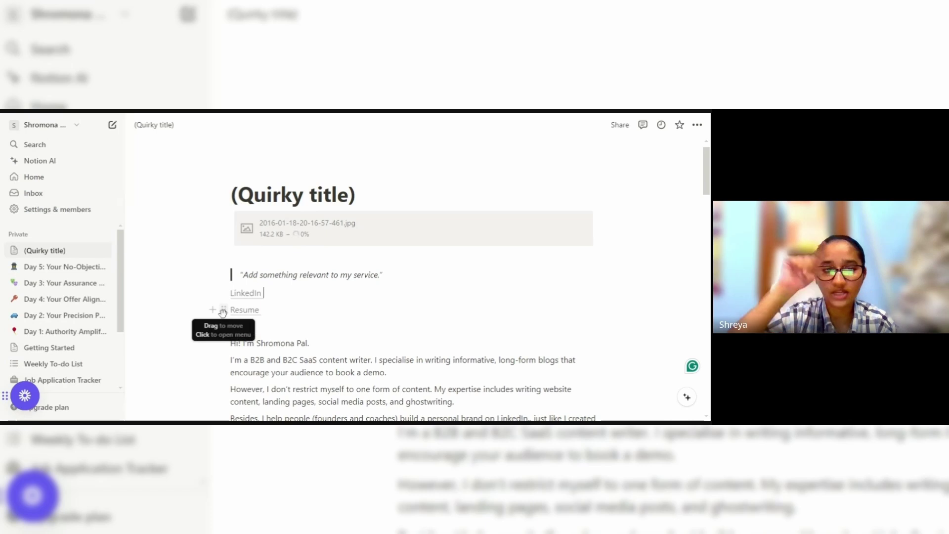
Drag the Resume block beside LinkedIn so the two links sit in two columns.
drag(223, 311, 607, 298)
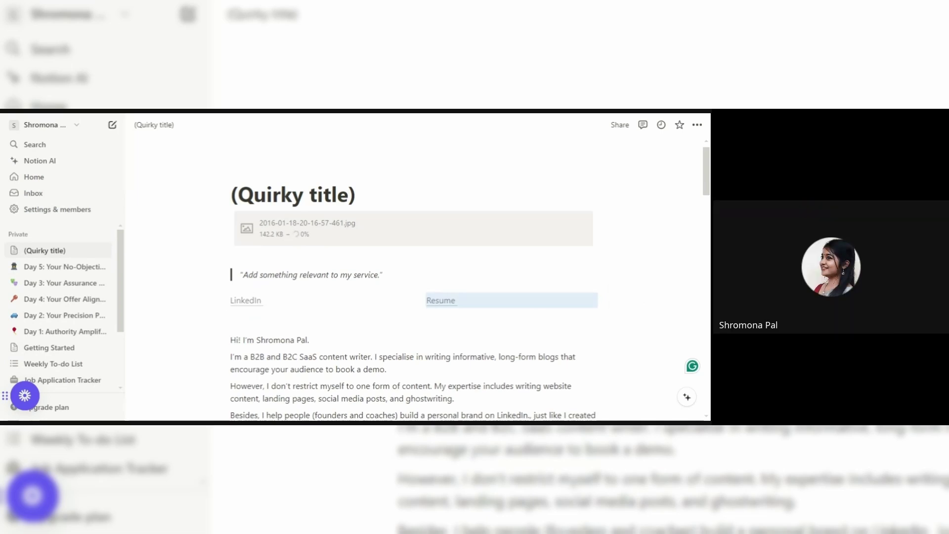
click(692, 257)
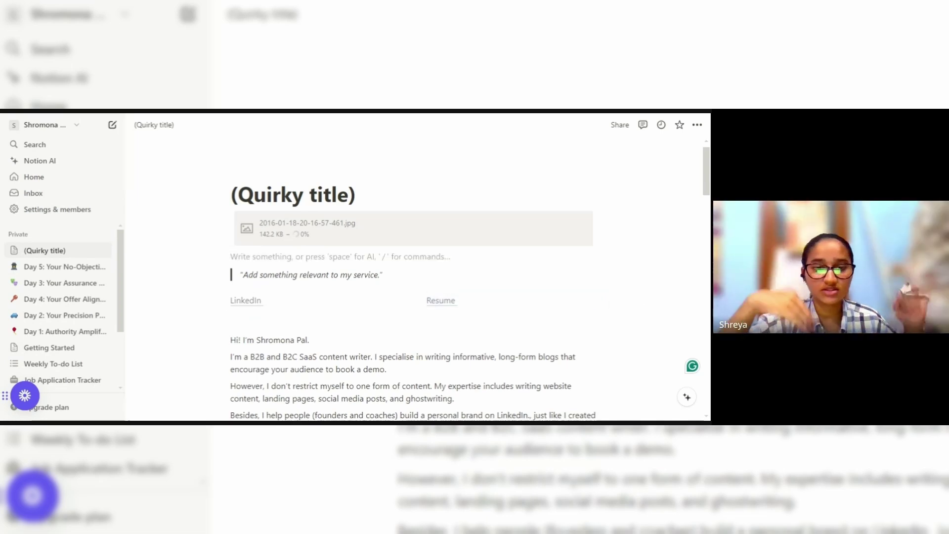
Add a Heading 1 reading 'Let's connect!' after the last 'Why should you choose me?' bullet.
scroll(692, 257, down, 10)
scroll(692, 257, down, 5)
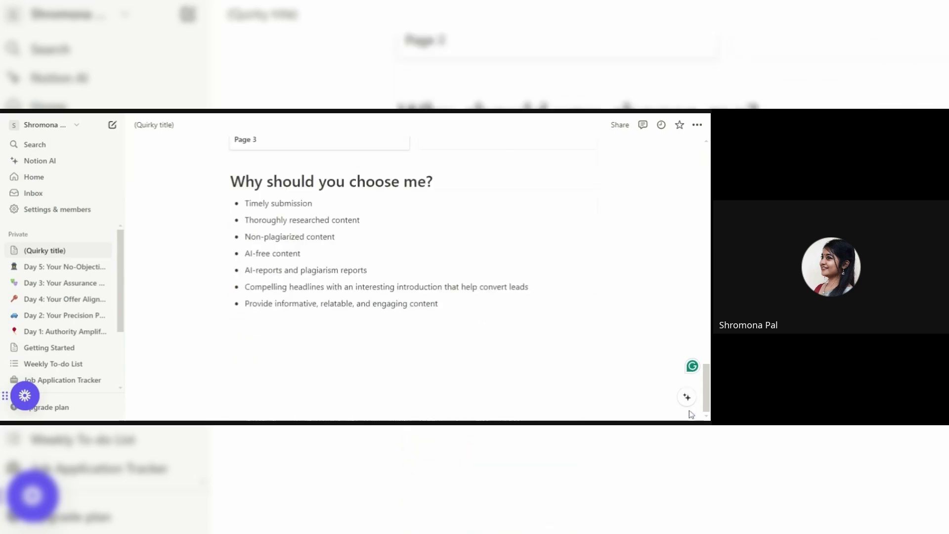
click(233, 320)
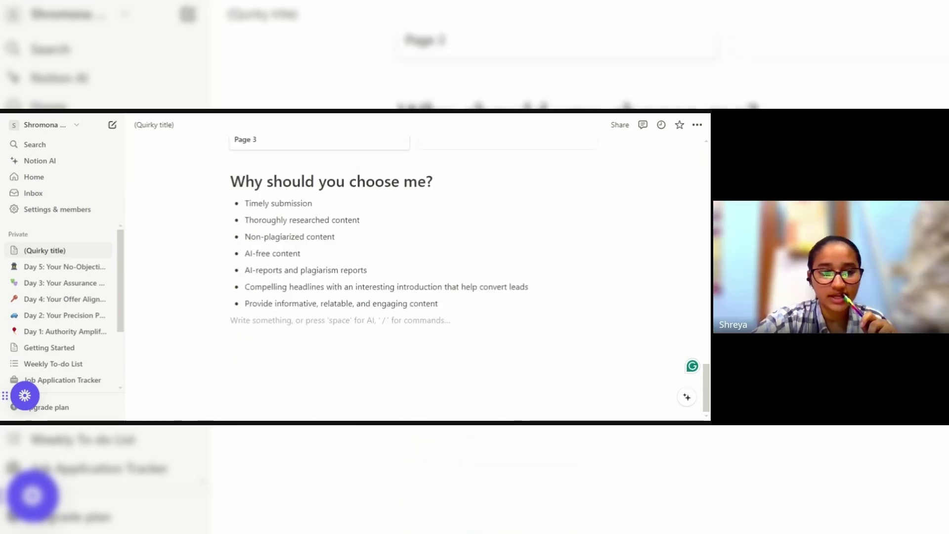
key(Return)
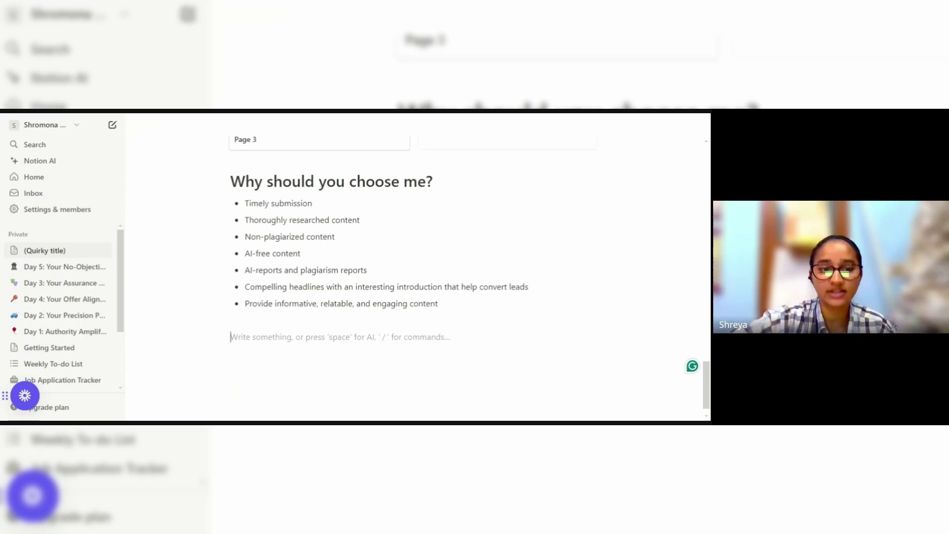
text(/)
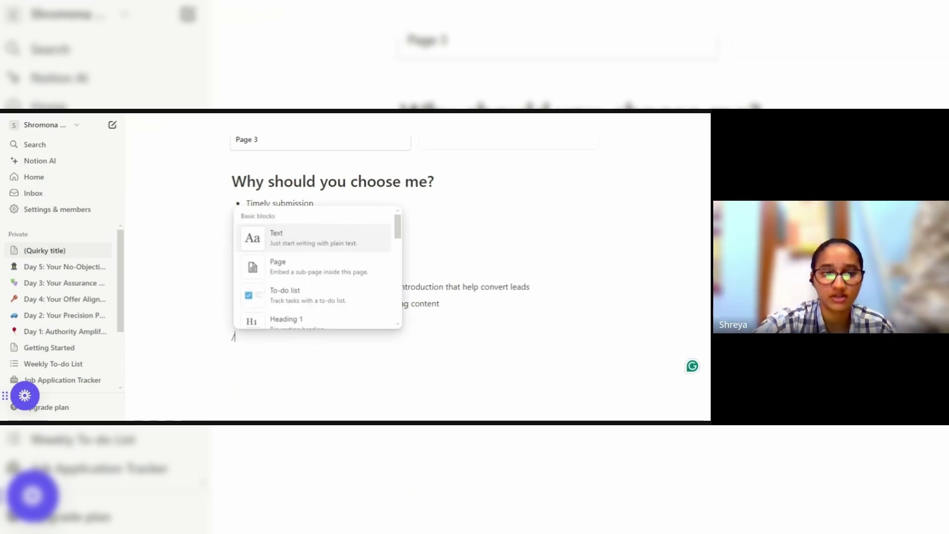
click(290, 321)
text(Le)
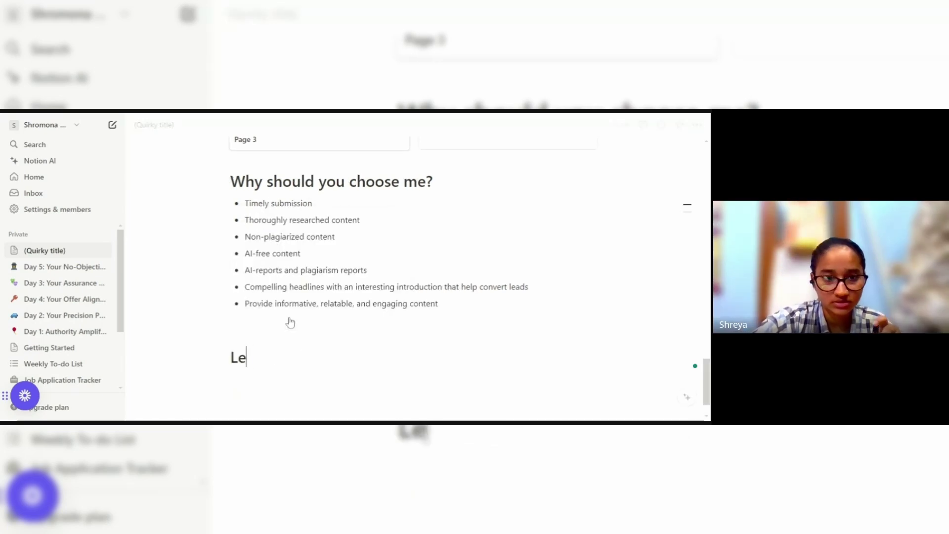
text(t's connect)
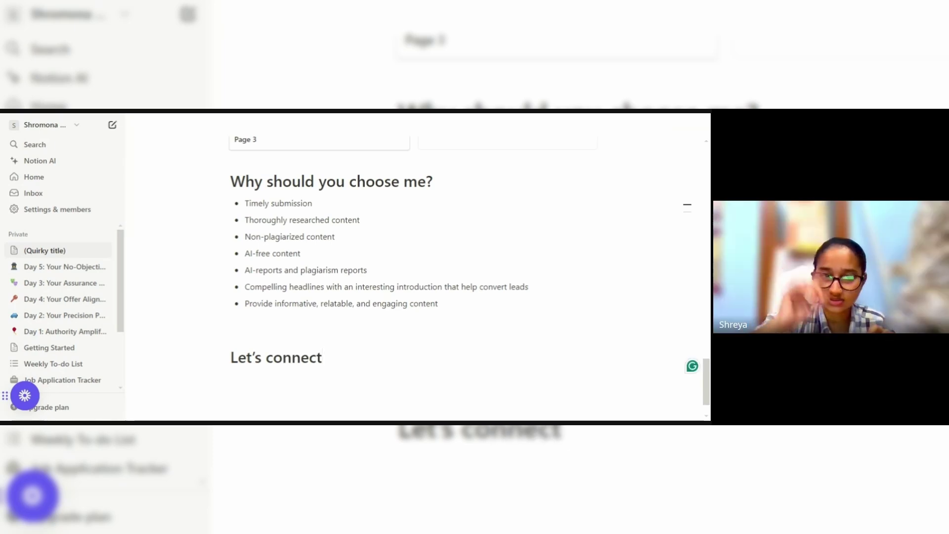
text(!)
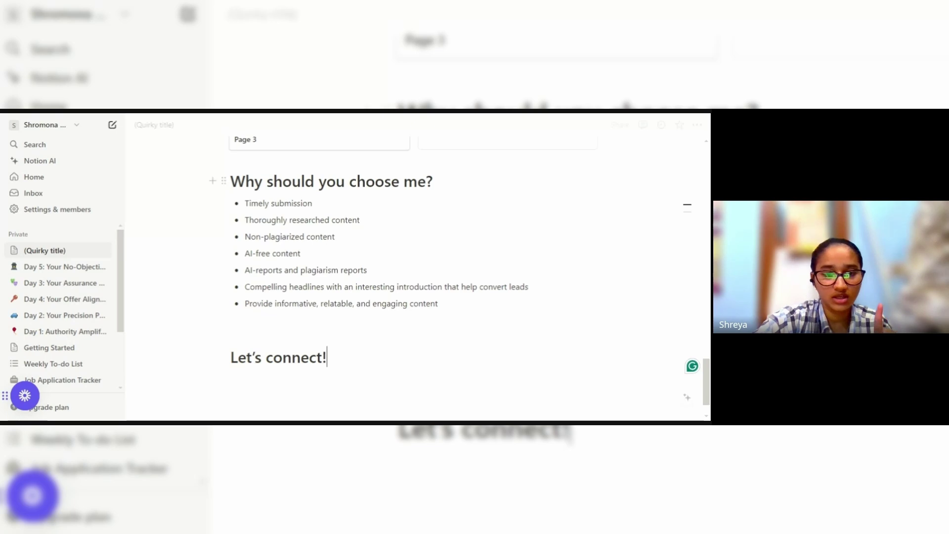
key(Return)
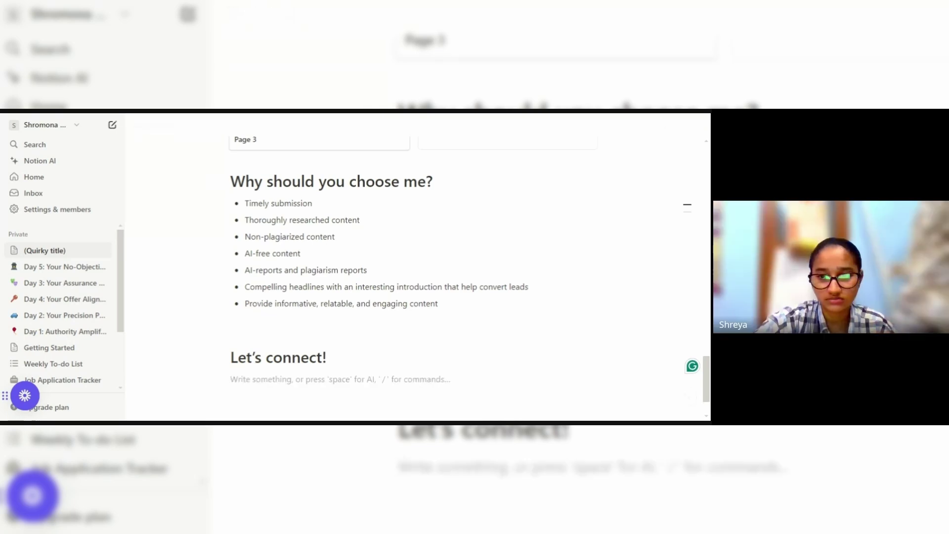
Write 'Email:' and 'call:' lines under the heading, then trim the trial text after Email.
text(Email:)
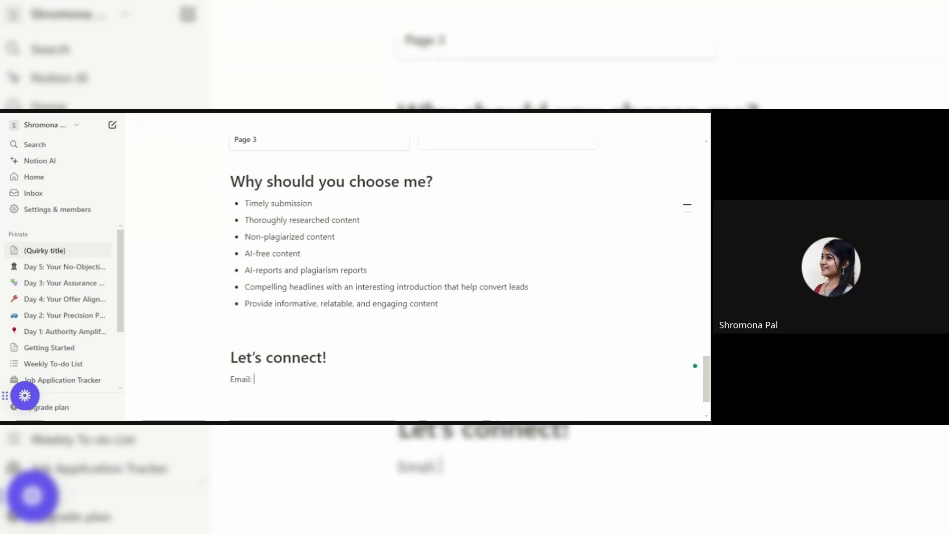
key(Return)
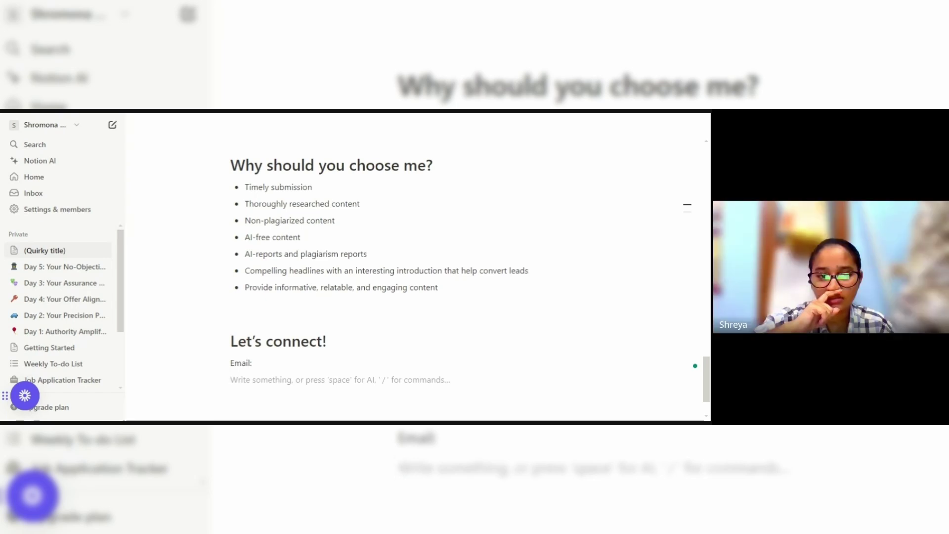
text(call:)
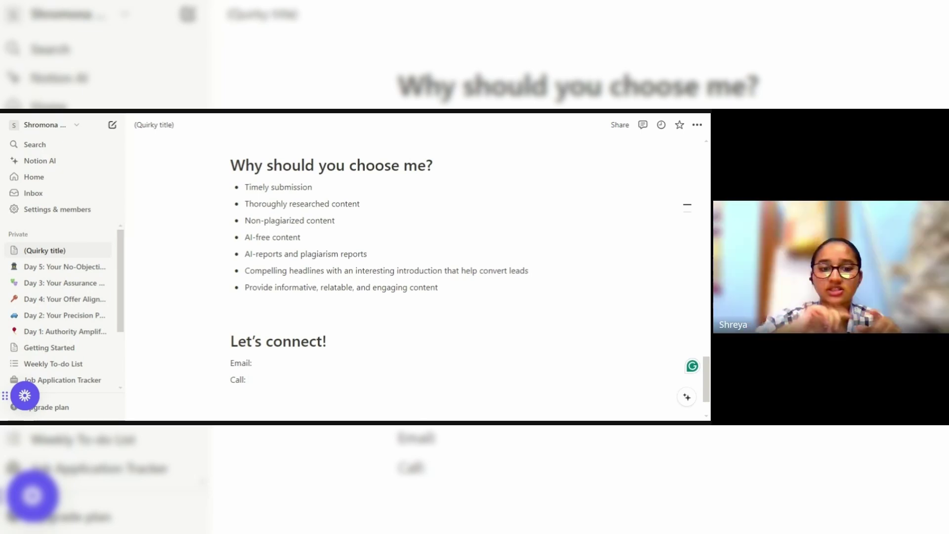
click(254, 363)
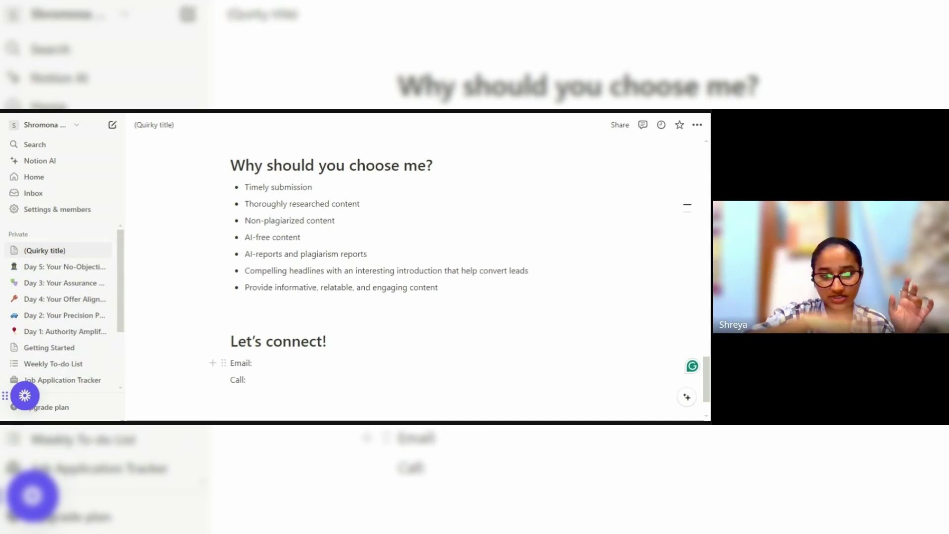
text(shro)
key(BackSpace)
key(BackSpace)
key(BackSpace)
key(BackSpace)
key(BackSpace)
key(BackSpace)
key(BackSpace)
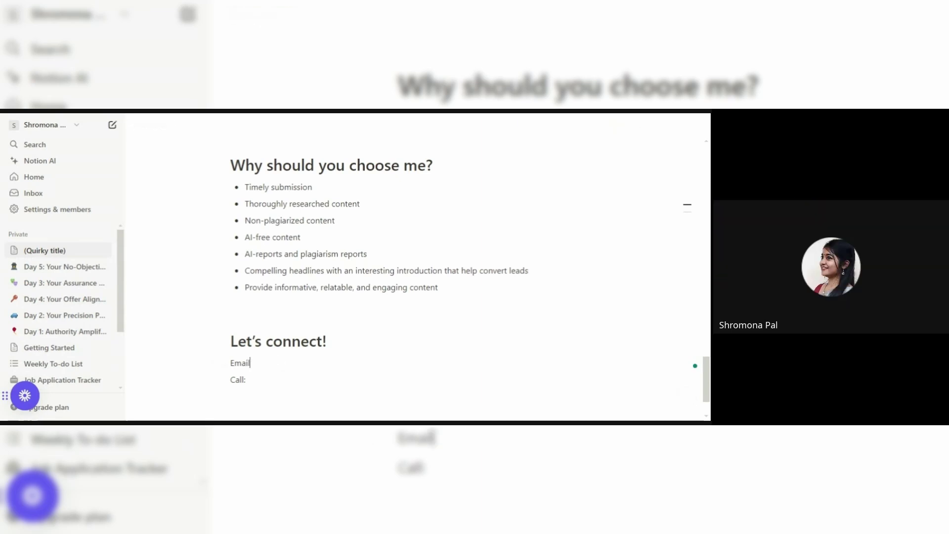
Link the word Email to the contact's e-mail address.
double_click(240, 363)
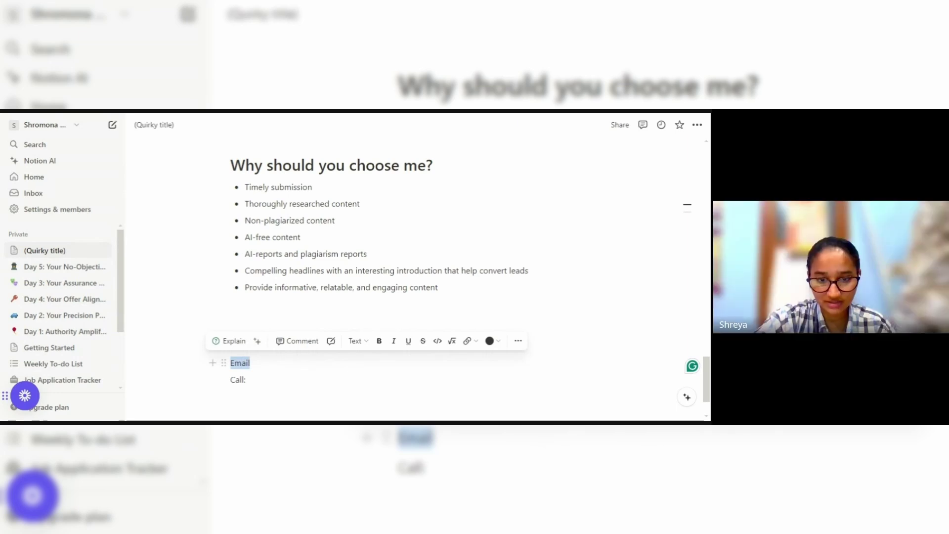
click(467, 341)
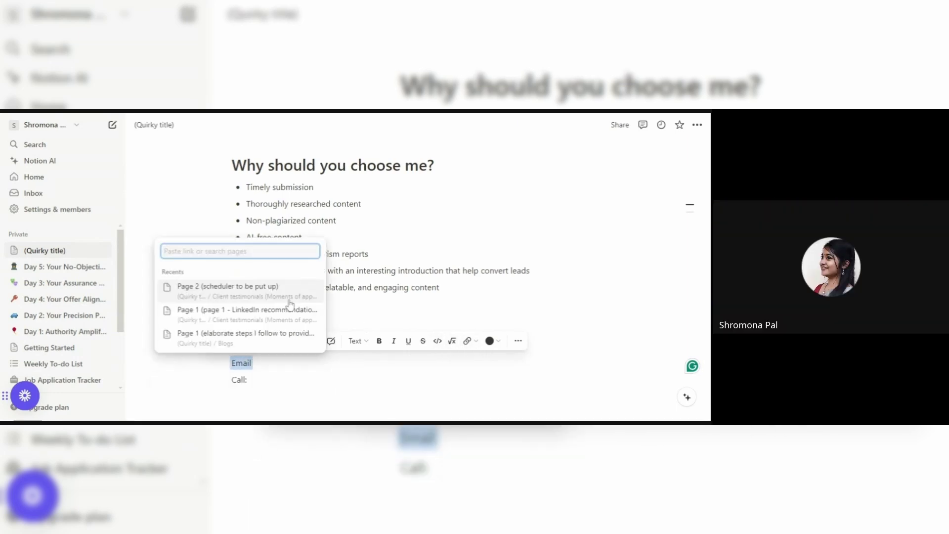
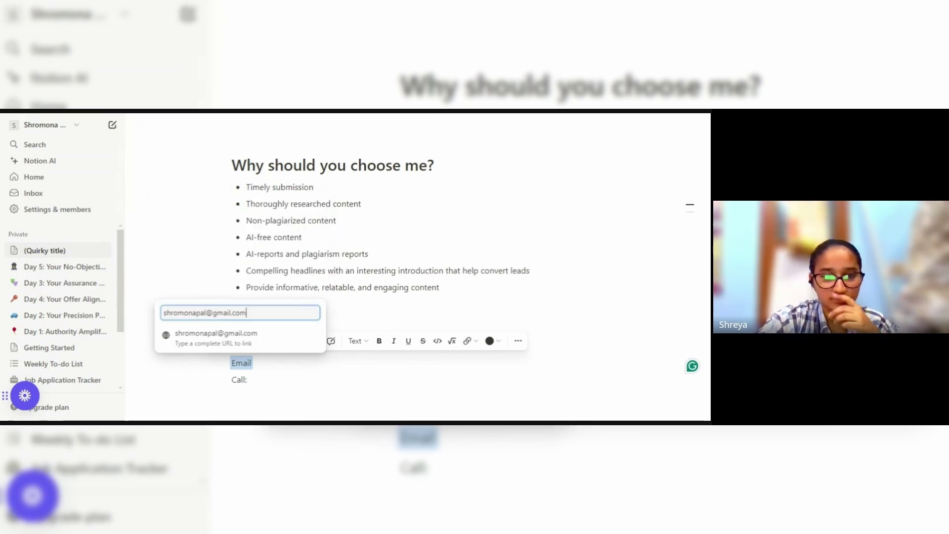
key(Return)
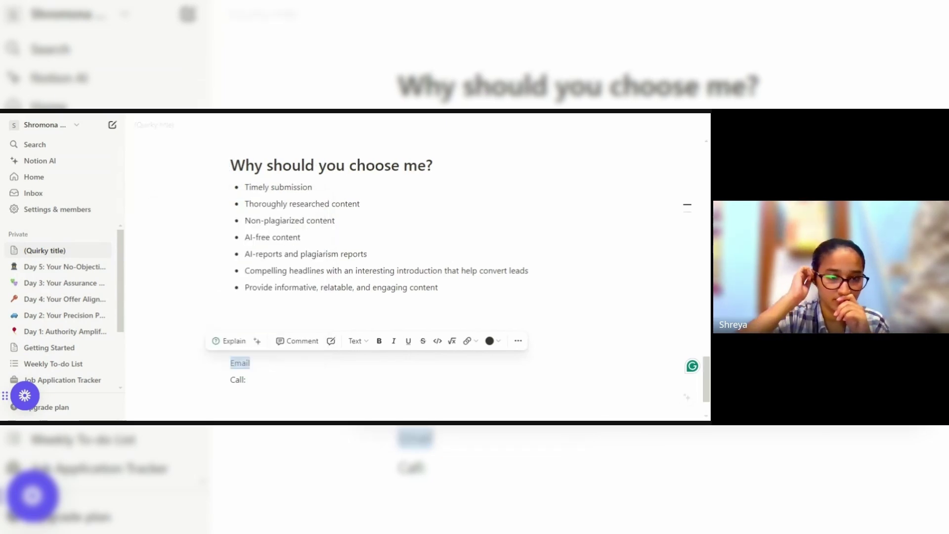
Drop the colon after Call and make the line read 'Call (select+hyperlink)'.
click(246, 379)
key(BackSpace)
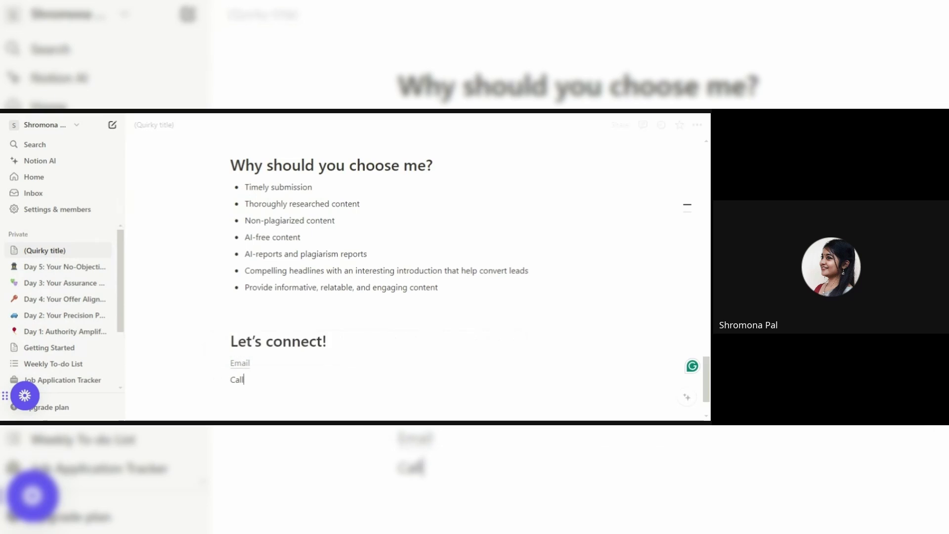
double_click(238, 379)
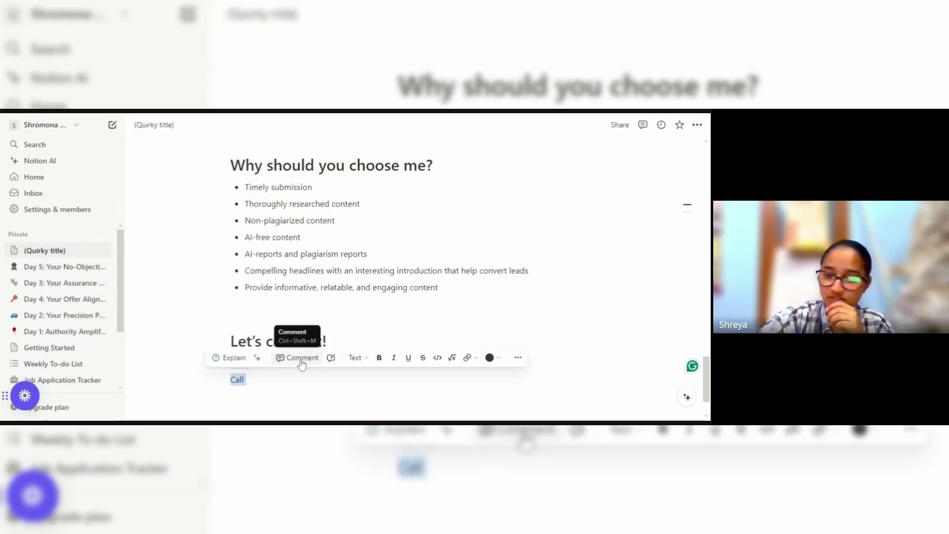
key(Right)
key(Return)
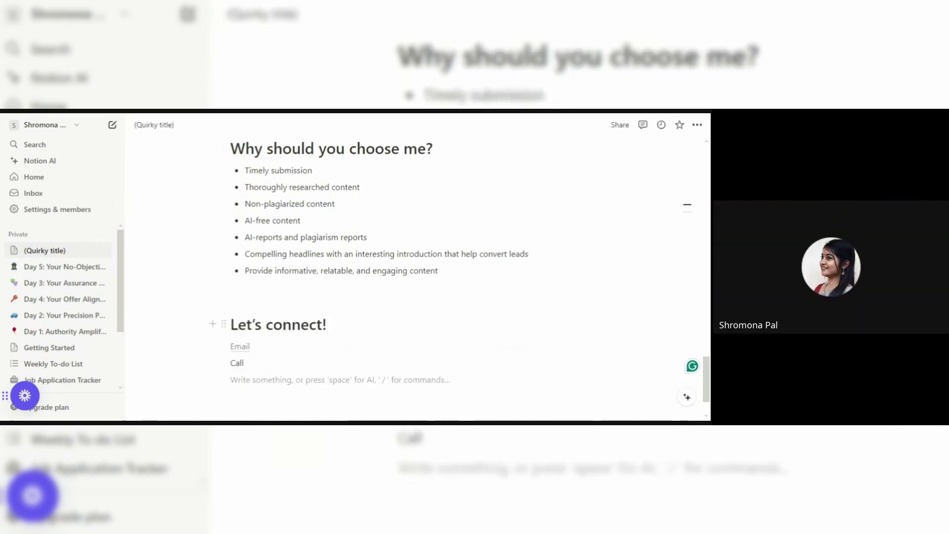
key(BackSpace)
text(()
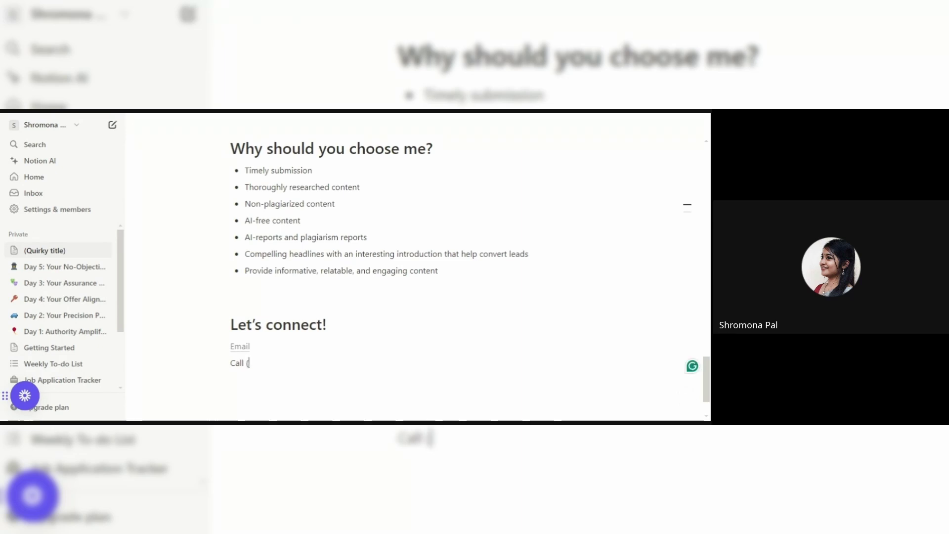
text(0select)
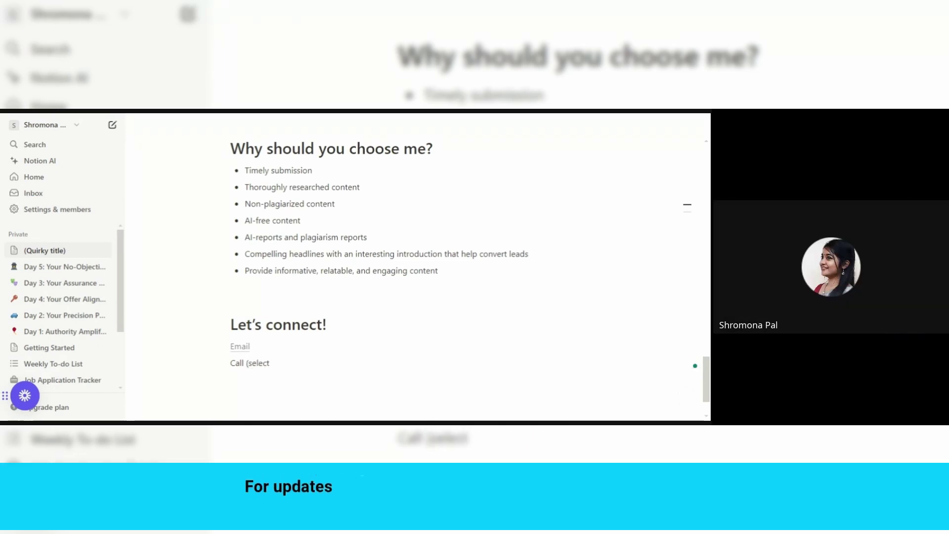
text(+hyperlink))
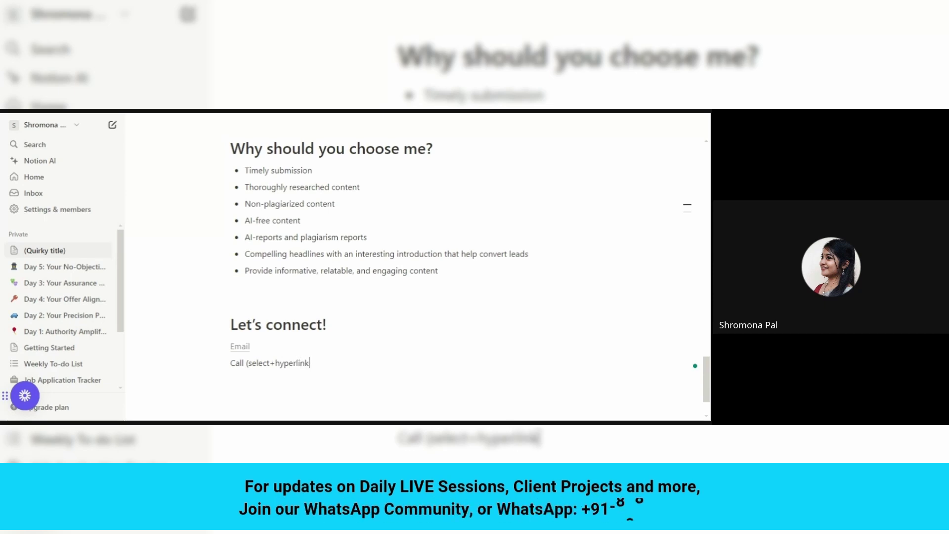
key(Return)
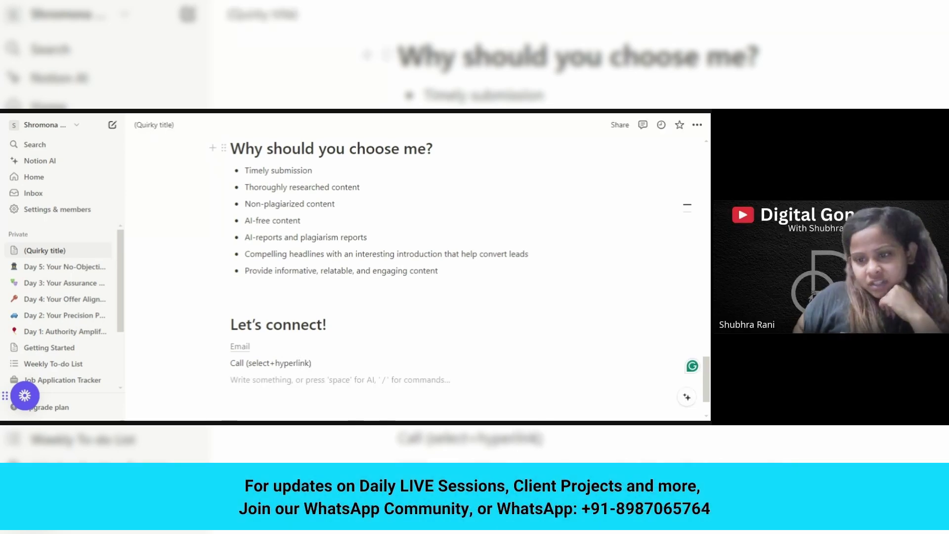